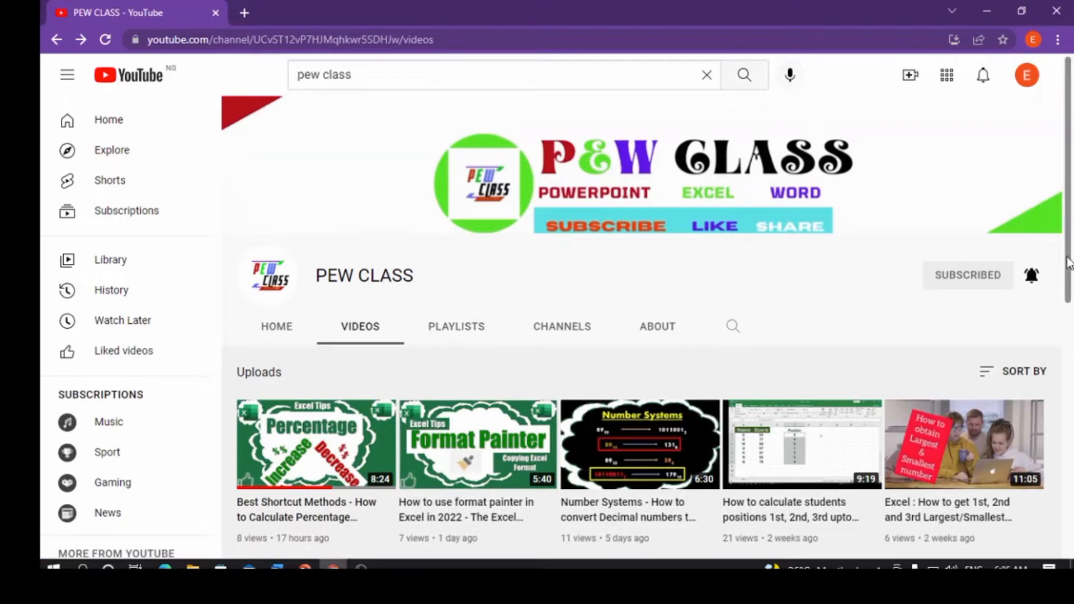
left_click_drag(1069, 263, 998, 235)
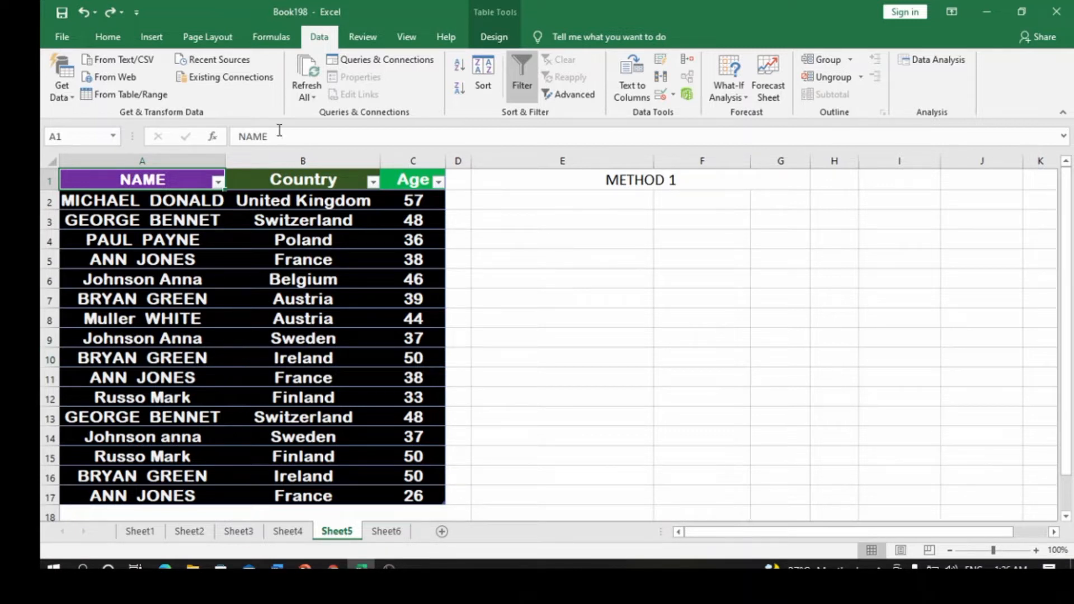
Step: Copy the whole source table A1:C17 and paste it at cell E2 under the METHOD 1 heading
left_click(495, 34)
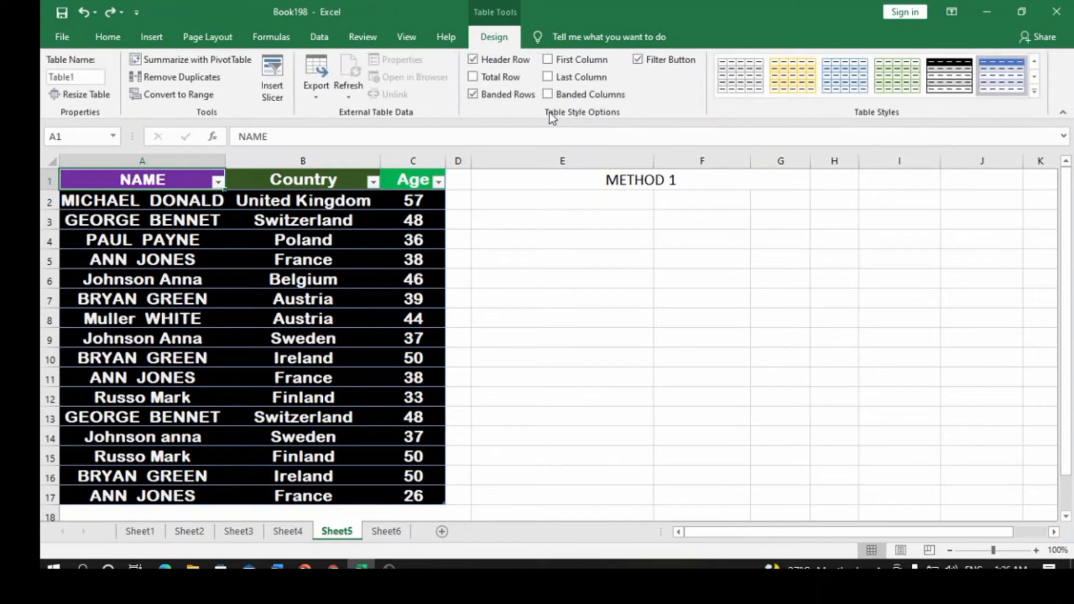
key("ctrl+shift+Right")
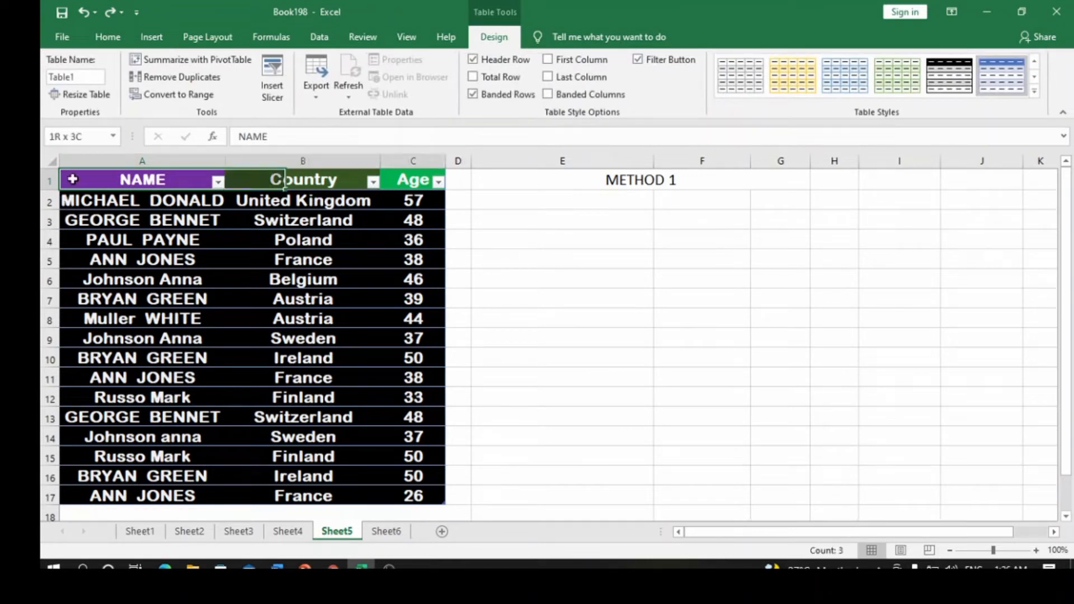
left_click_drag(72, 179, 169, 504)
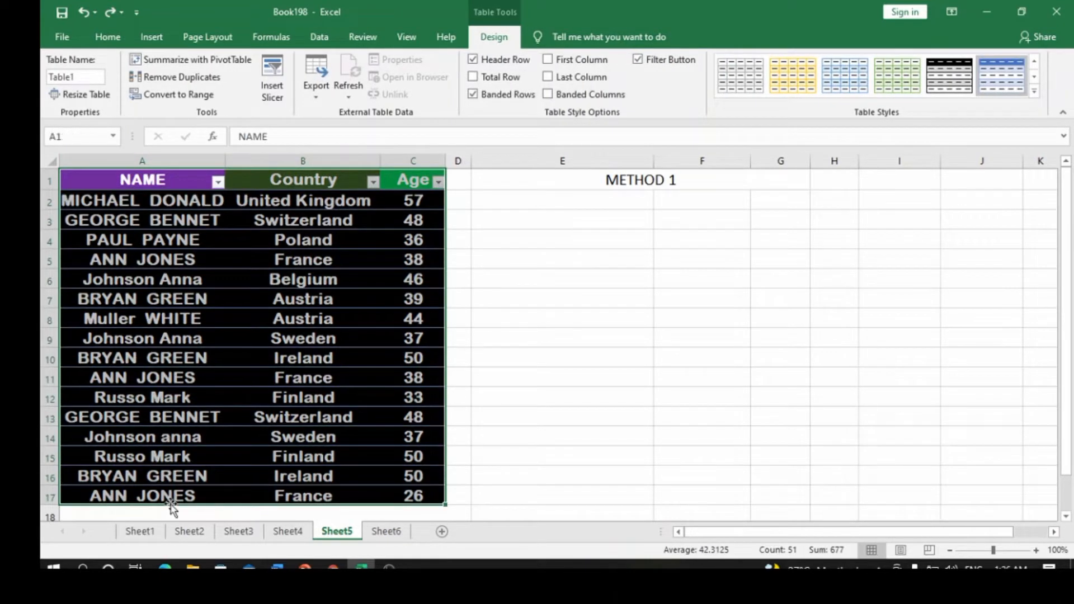
right_click(180, 442)
left_click(227, 112)
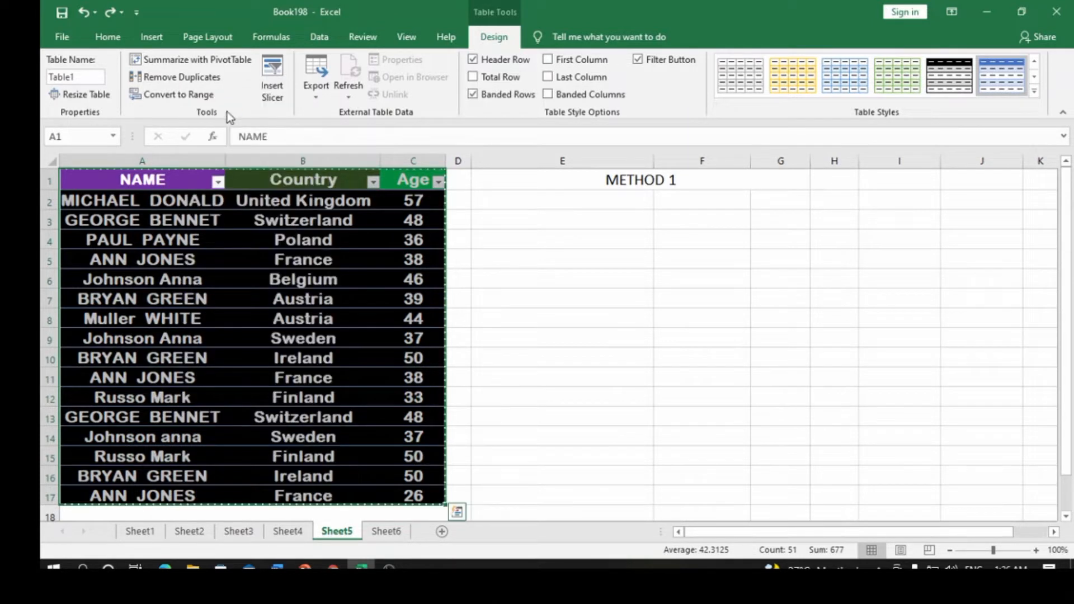
left_click(559, 199)
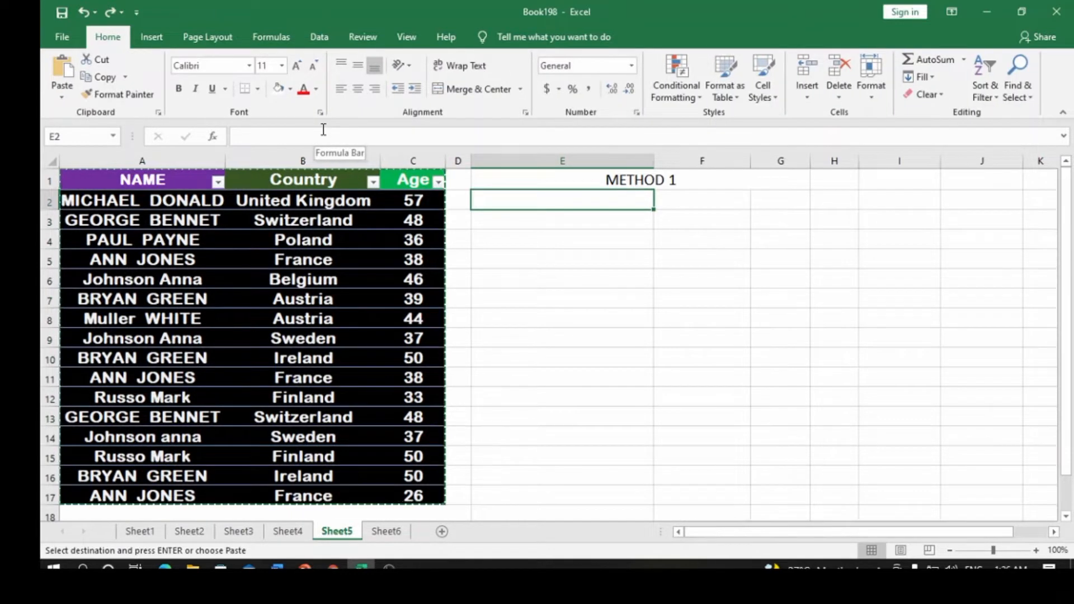
key("ctrl+v")
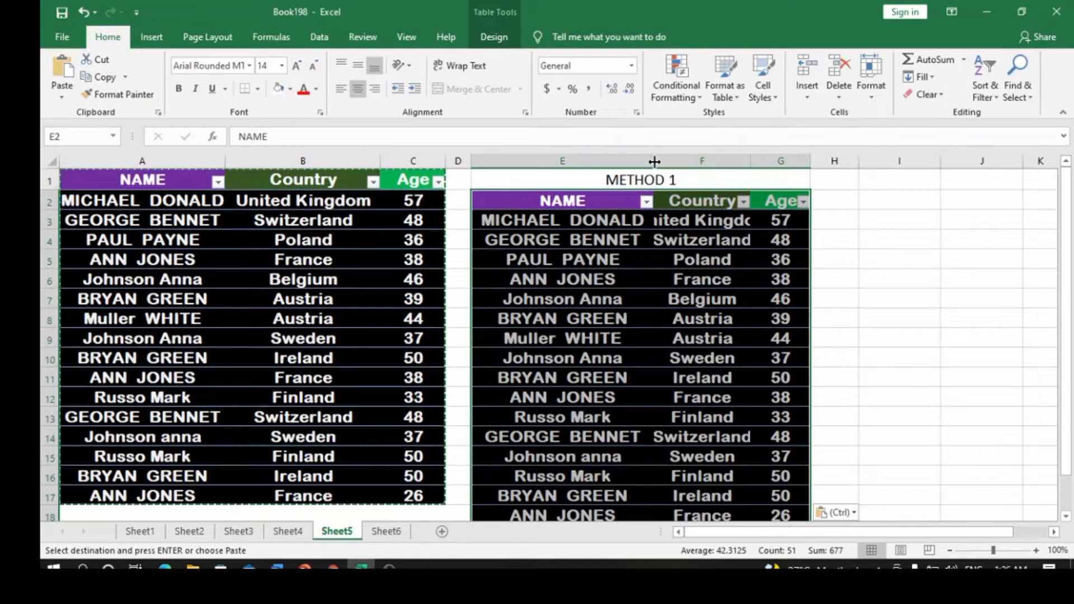
Step: Widen column F so the pasted Country entries fit, and clear the copy marquee
left_click_drag(750, 162, 799, 162)
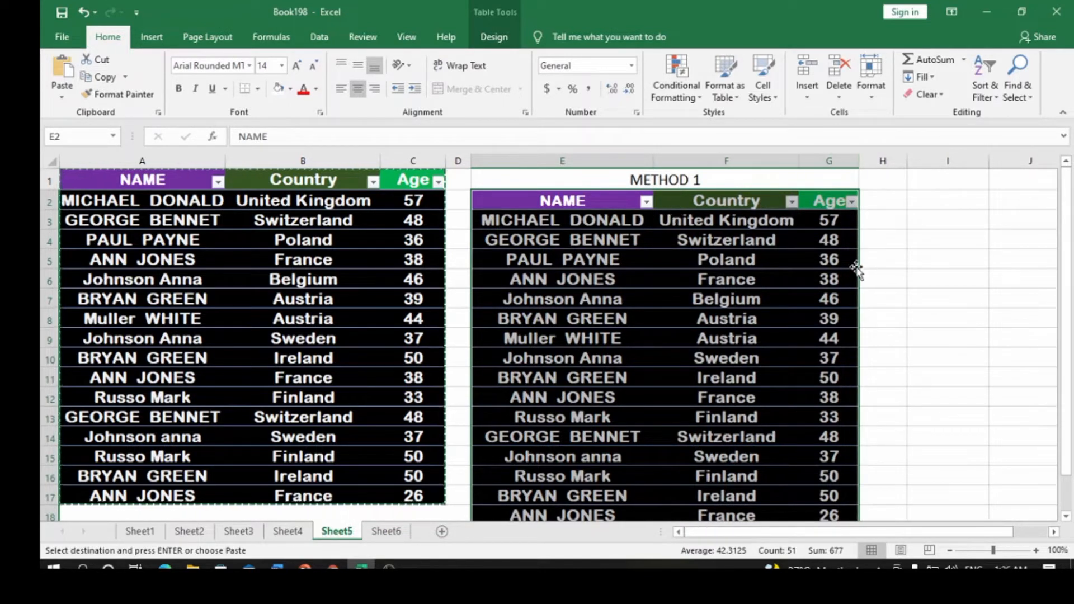
scroll(856, 266, "down", 1)
scroll(856, 267, "up", 1)
left_click(938, 235)
key("Escape")
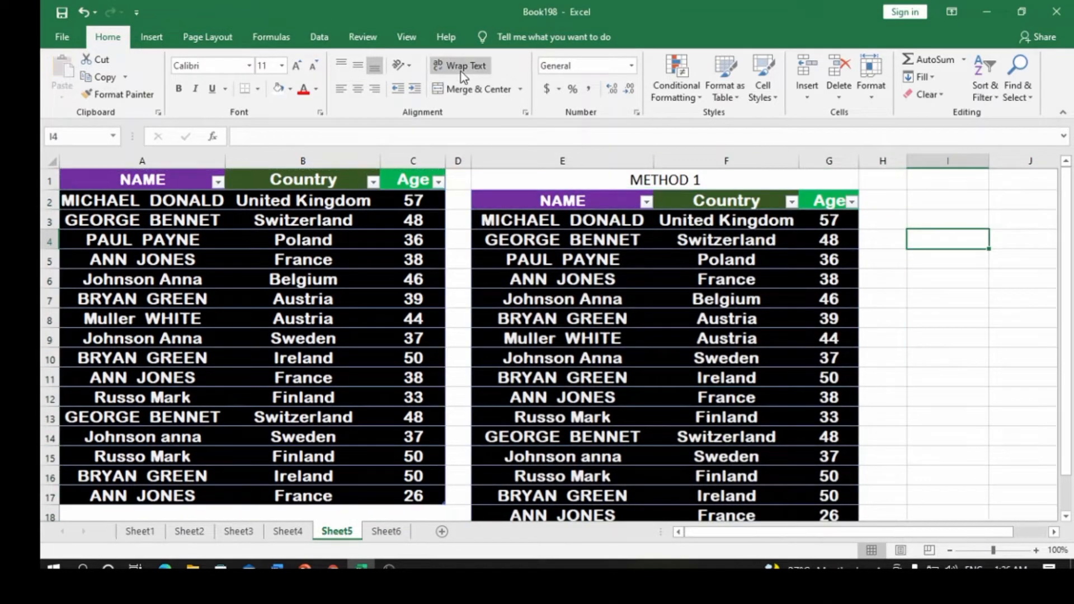
Step: Remove duplicate rows from the pasted METHOD 1 table, comparing the NAME, Country and Age columns with headers included
left_click_drag(497, 202, 851, 494)
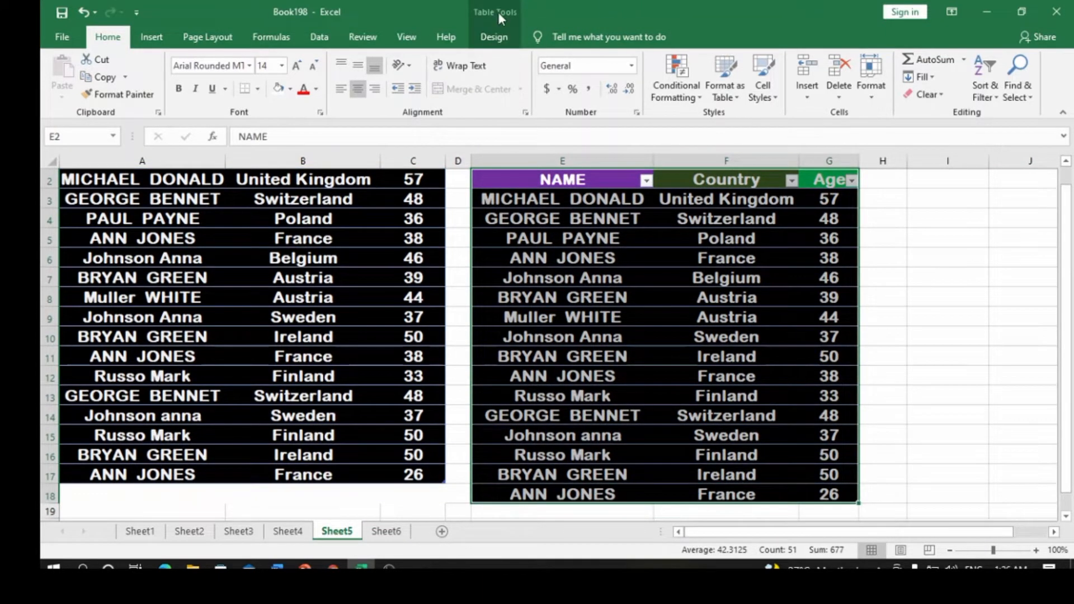
left_click(320, 37)
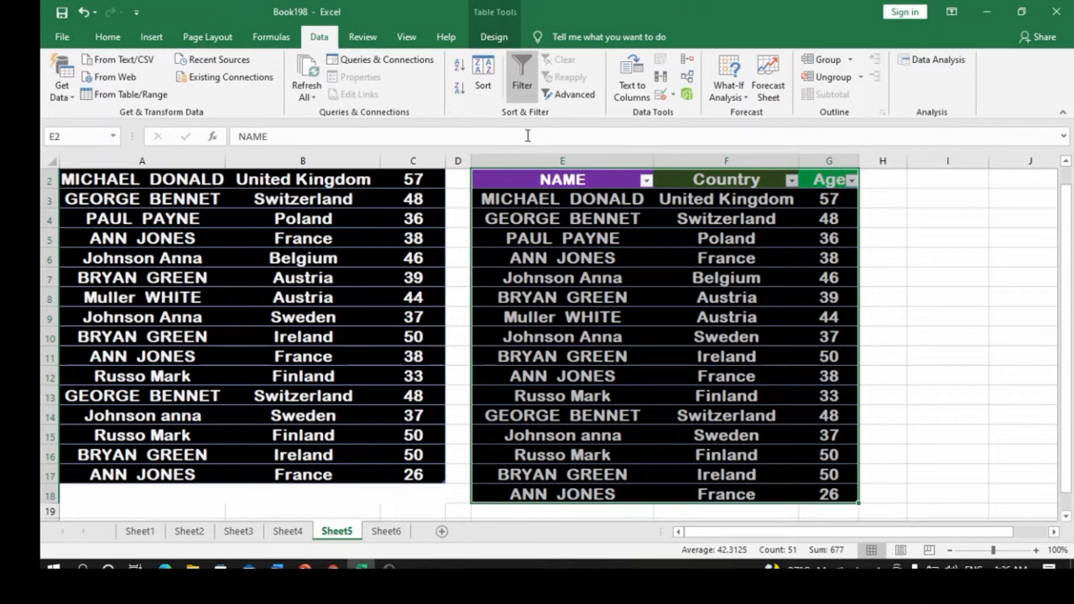
left_click(663, 80)
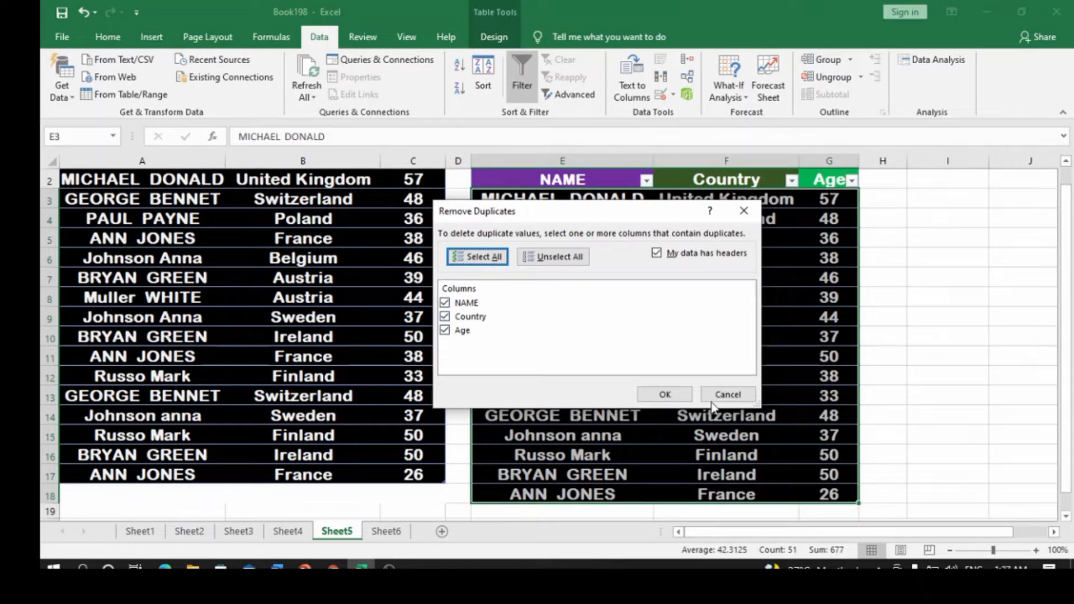
left_click(665, 394)
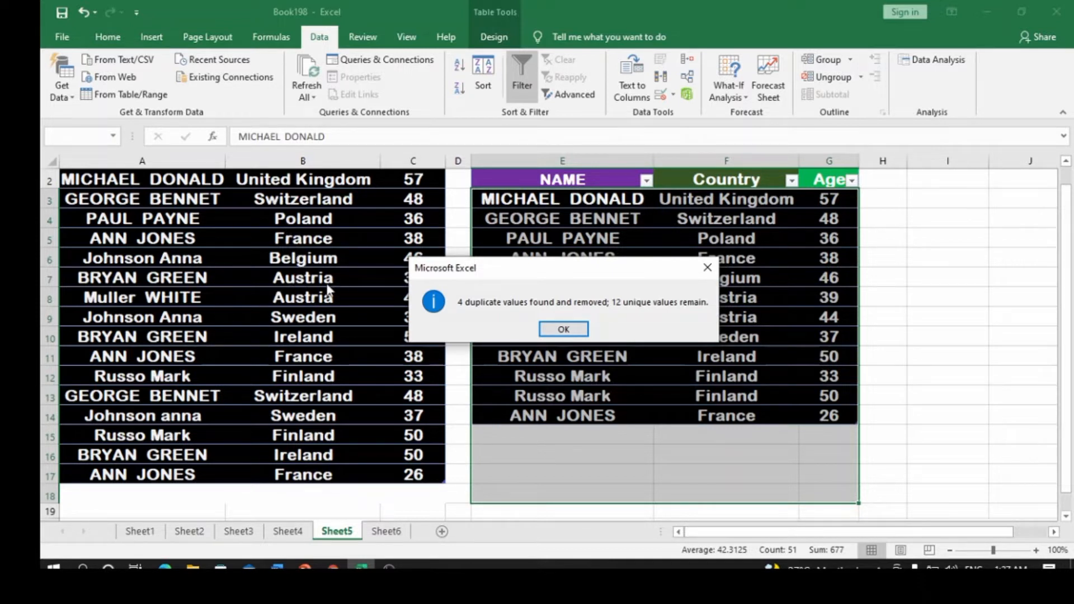
left_click(564, 329)
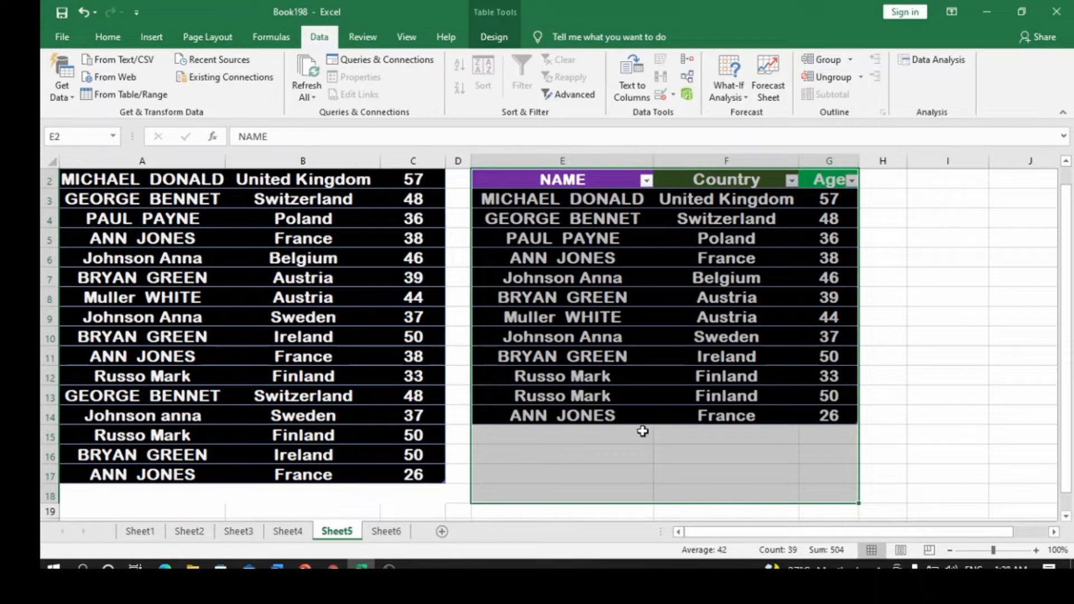
left_click(868, 439)
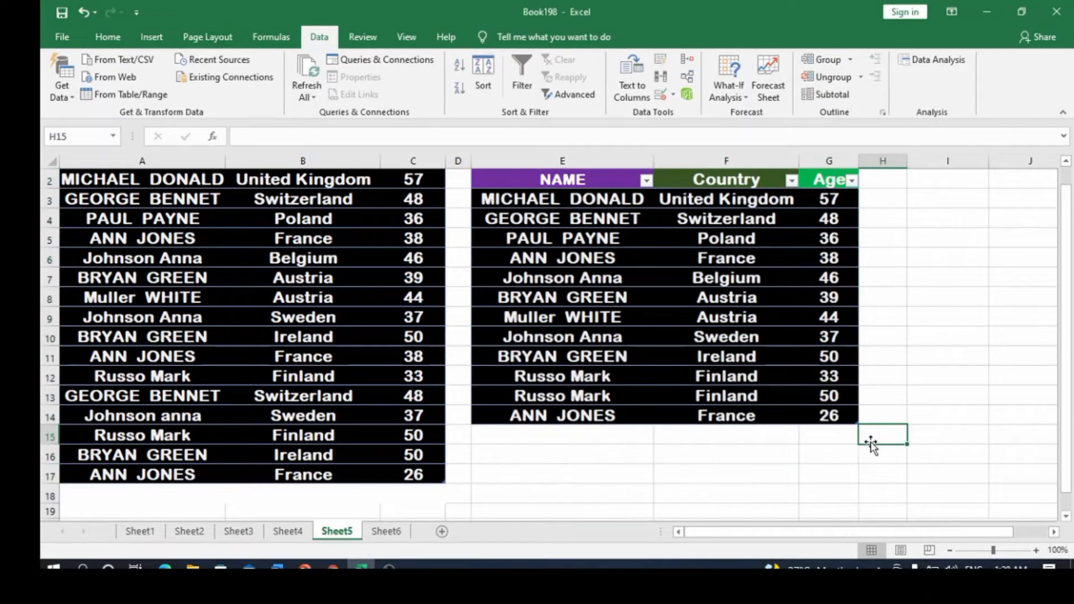
Step: Enter the heading METHOD 2 in cell I1
scroll(736, 476, "up", 1)
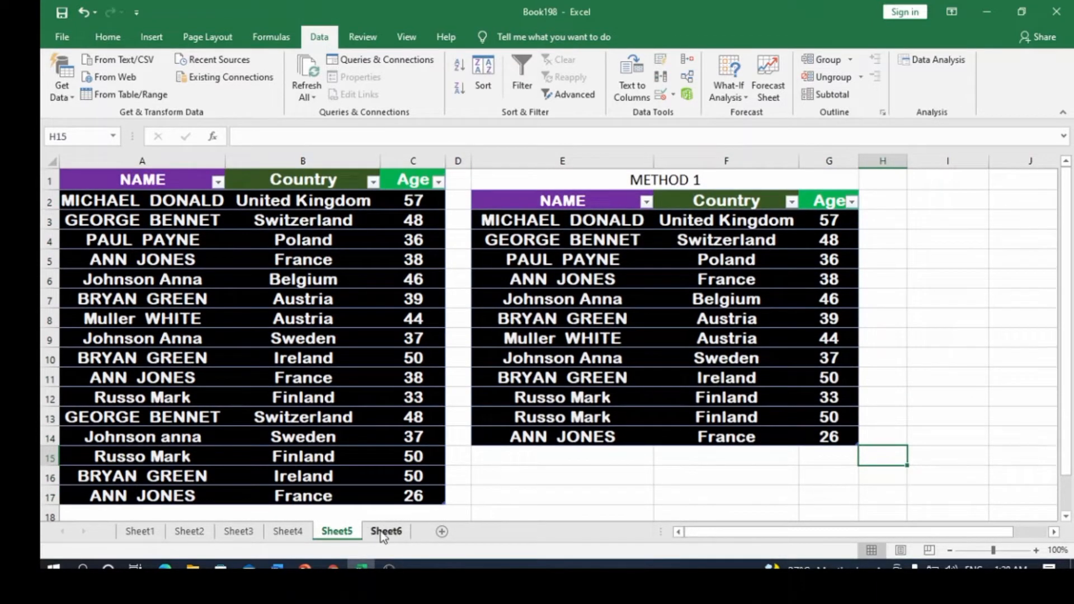
left_click_drag(760, 533, 789, 533)
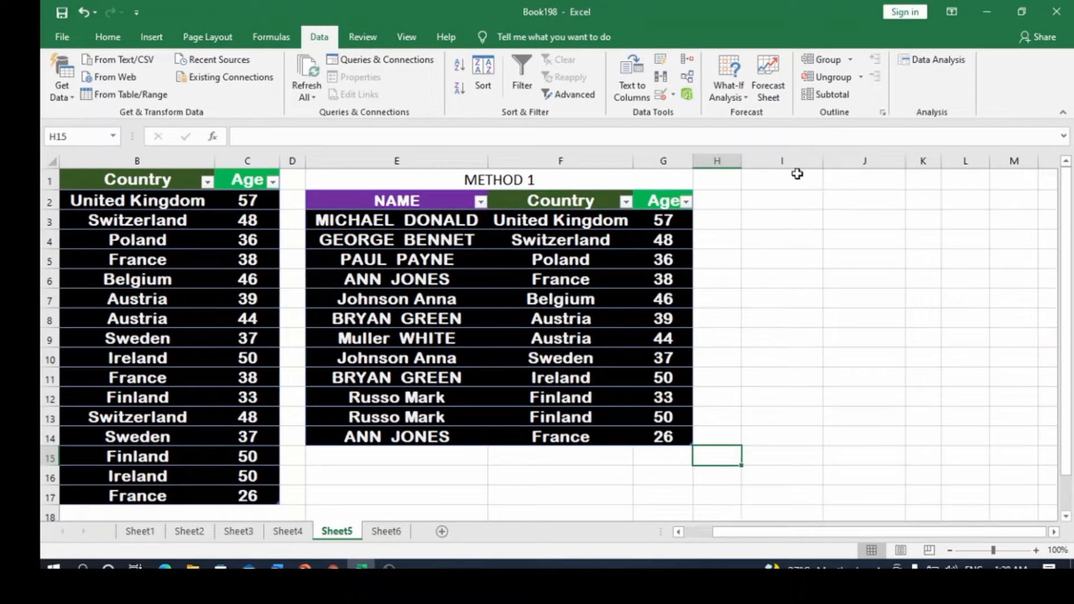
left_click(797, 176)
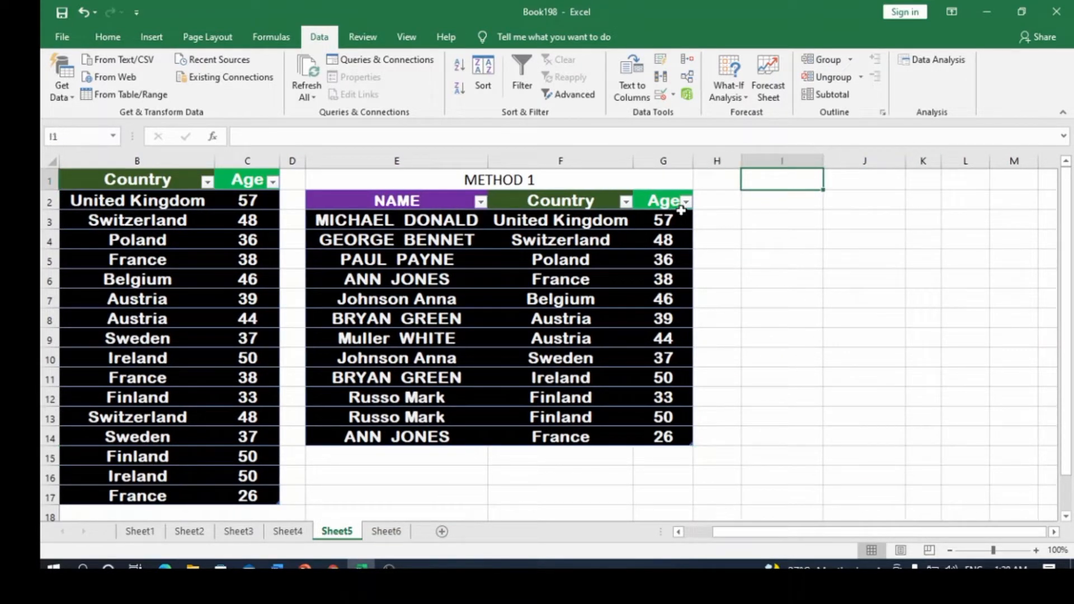
type("METH")
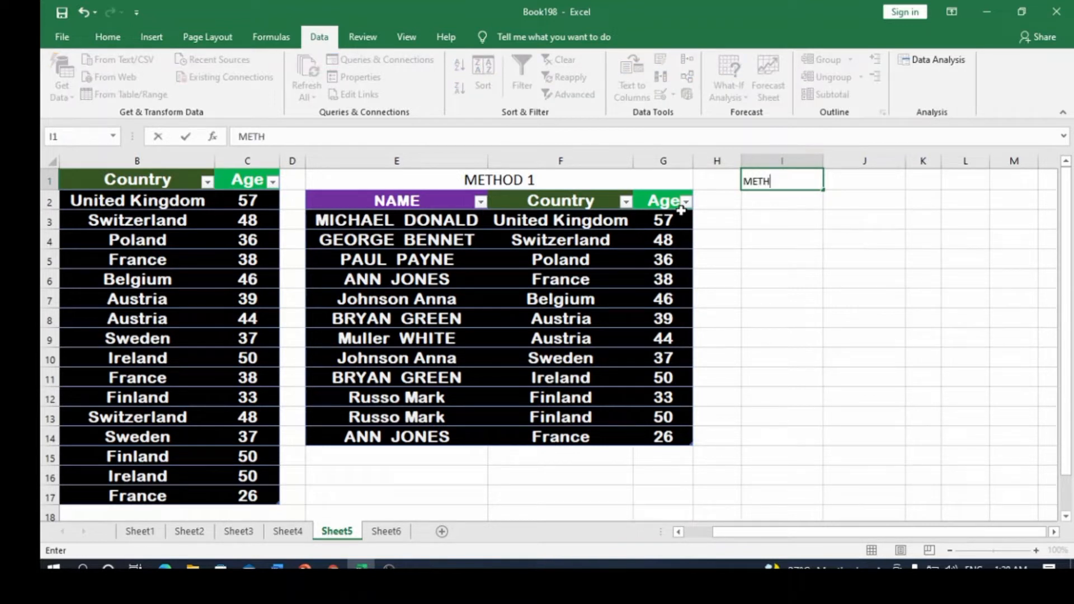
type("OD 2")
left_click(811, 237)
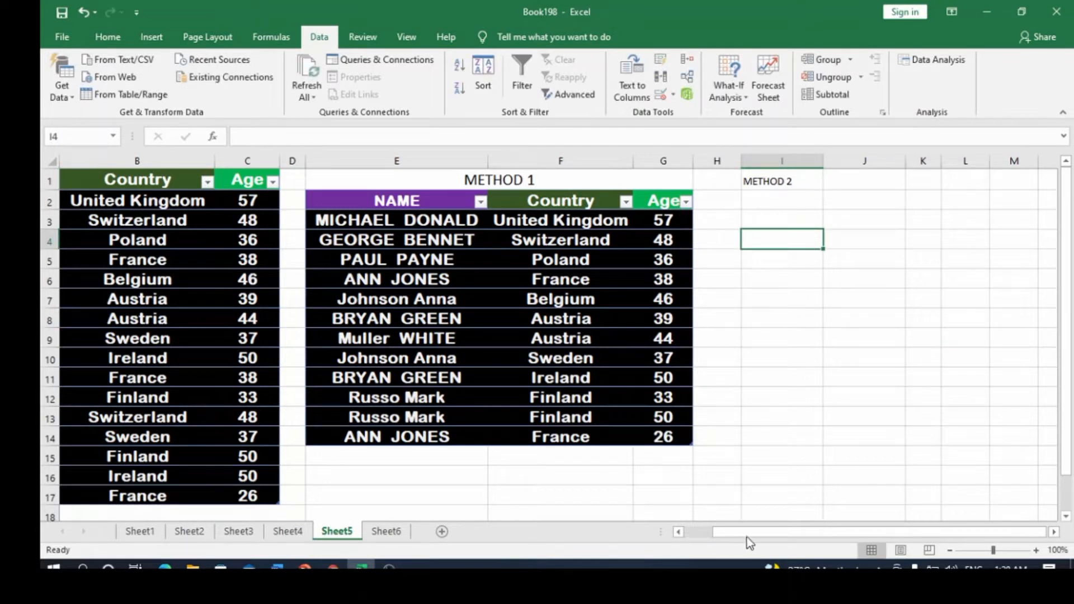
left_click_drag(754, 530, 721, 537)
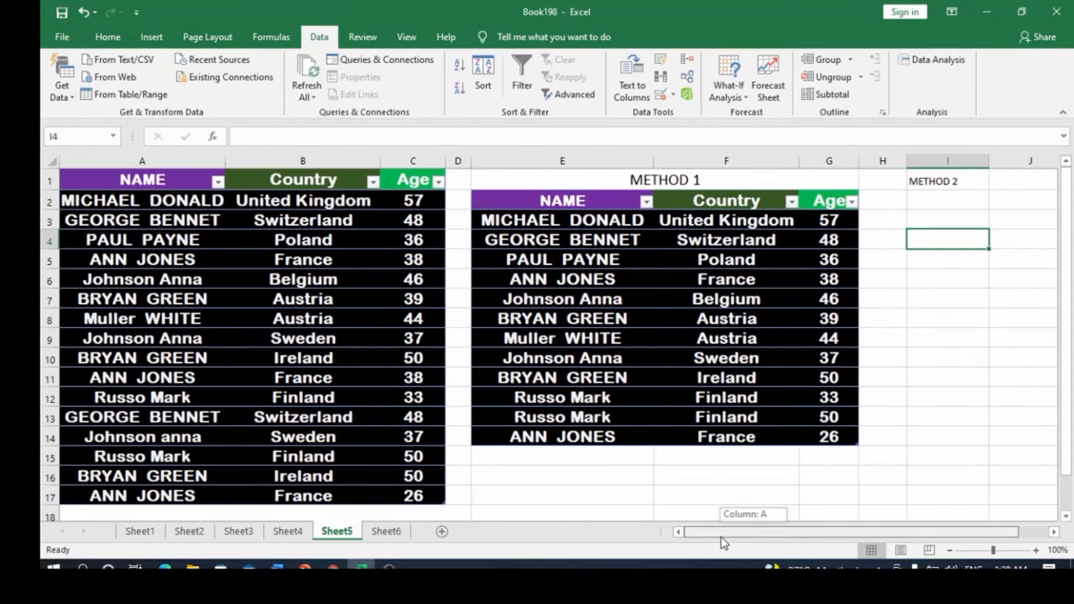
Step: Load the original source table into the Power Query Editor using From Table/Range
left_click(221, 340)
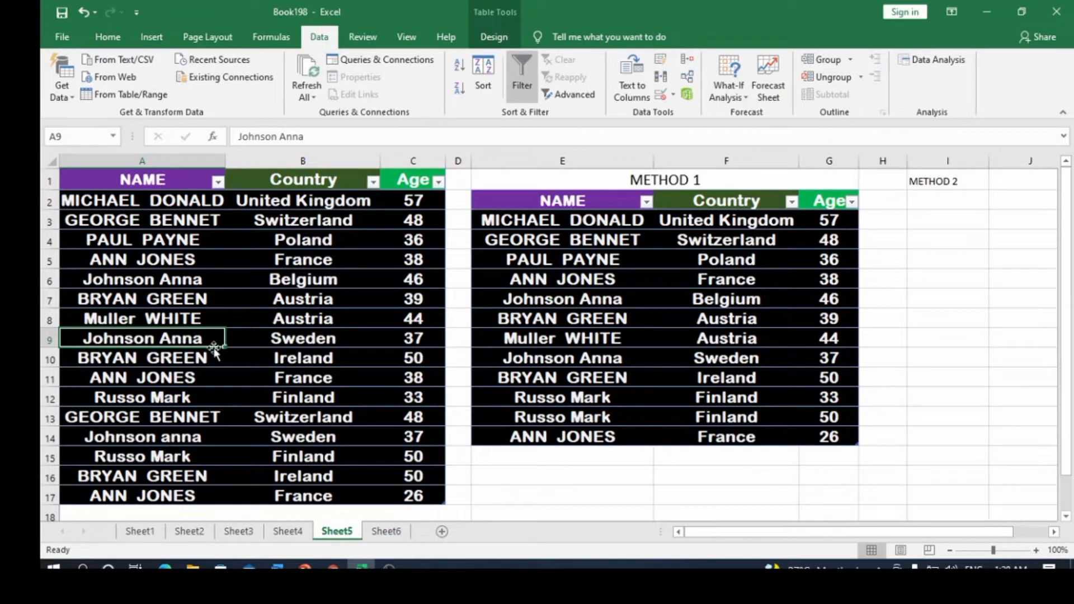
left_click(289, 39)
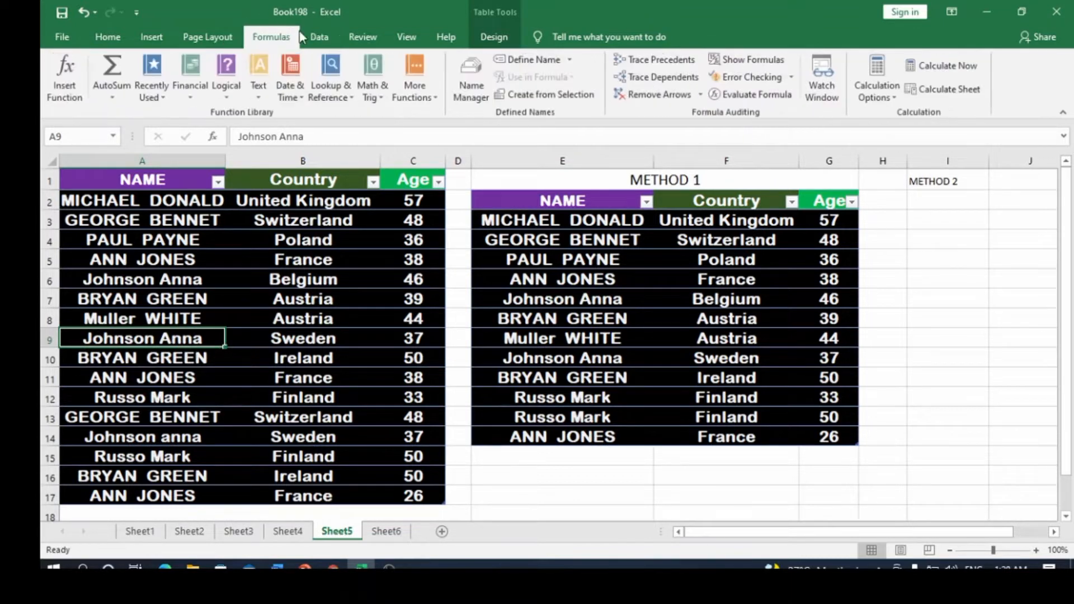
left_click(323, 42)
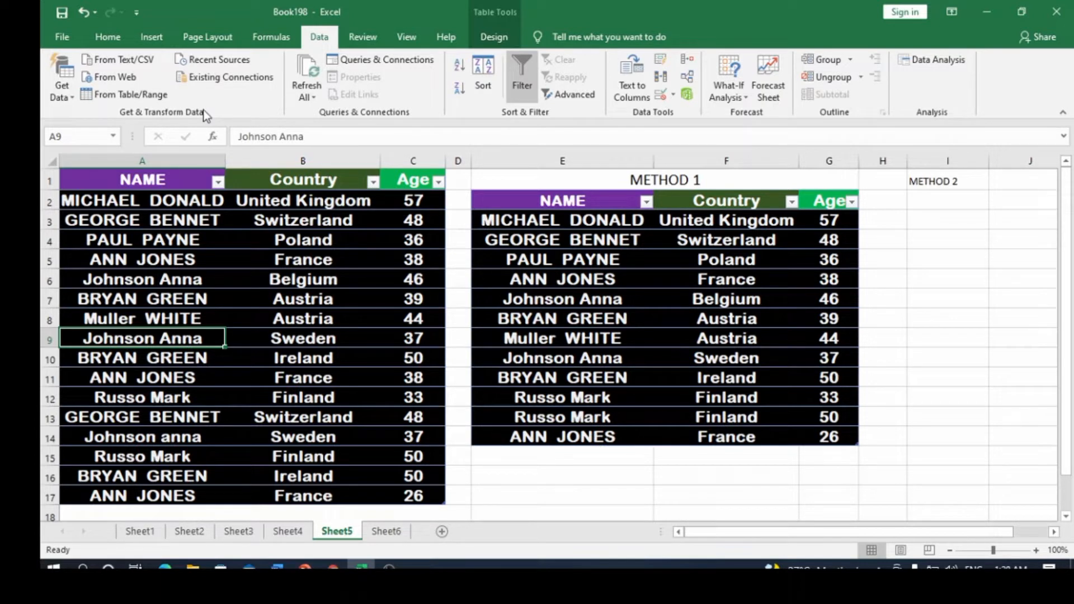
left_click(71, 99)
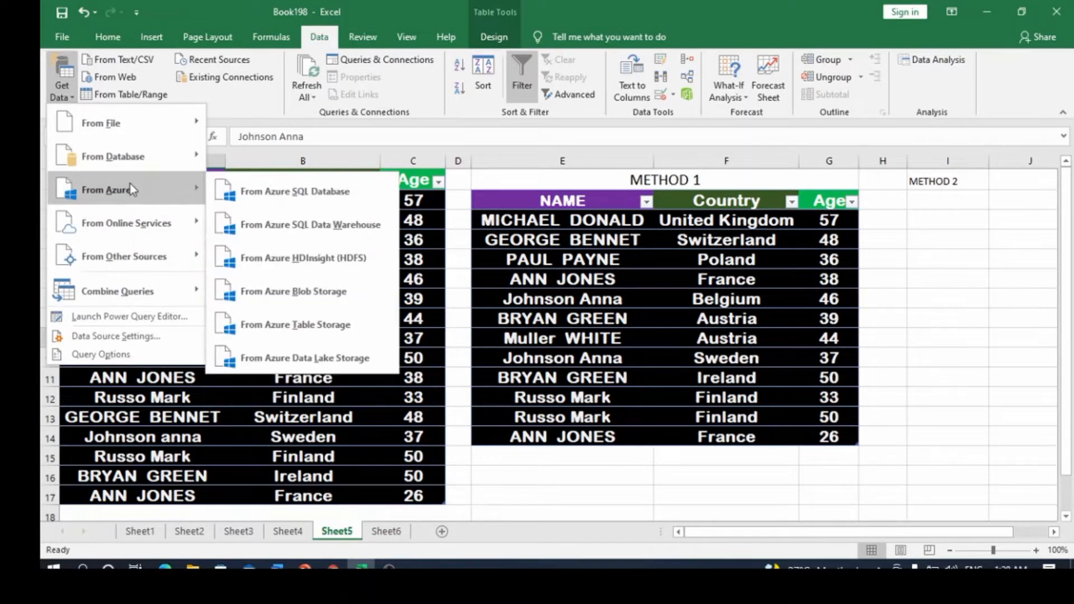
mouse_move(134, 141)
mouse_move(126, 111)
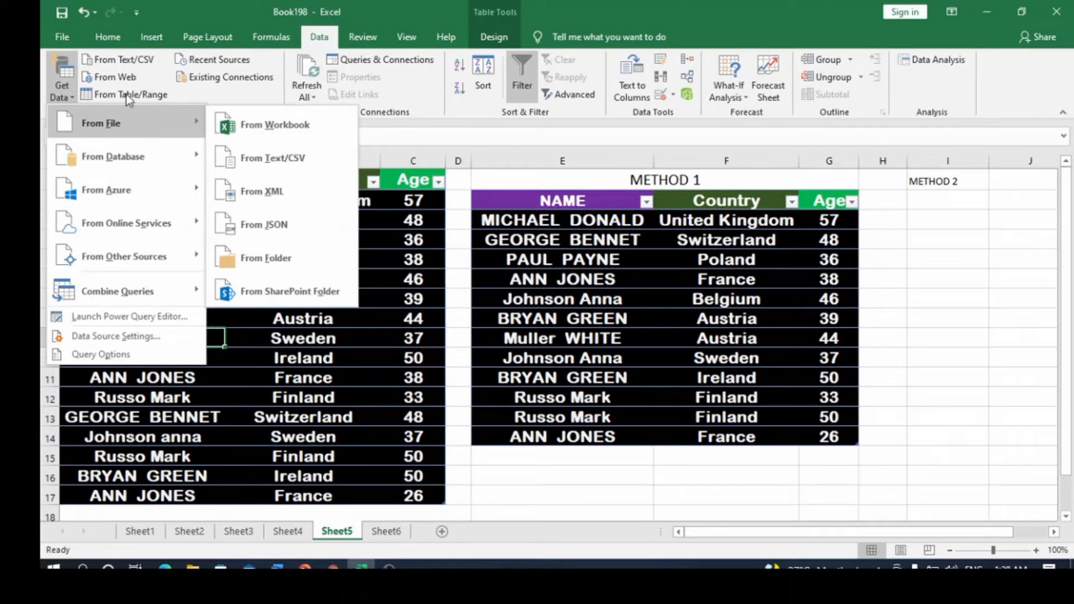
left_click(124, 96)
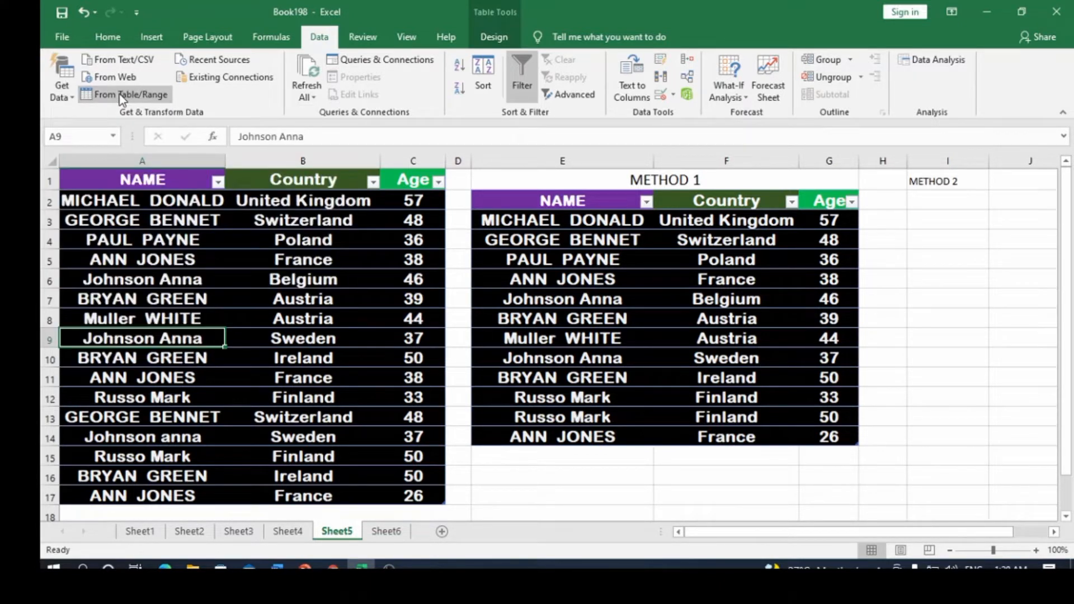
left_click(120, 97)
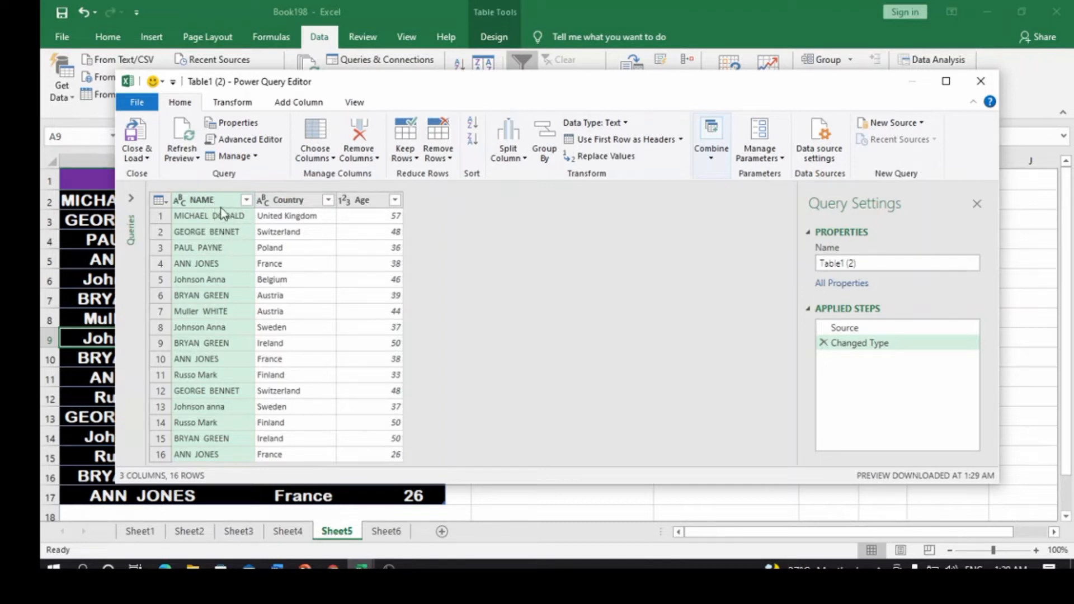
Step: Remove duplicate rows in the query based on all three columns, NAME through Age
left_click(356, 199, "shift")
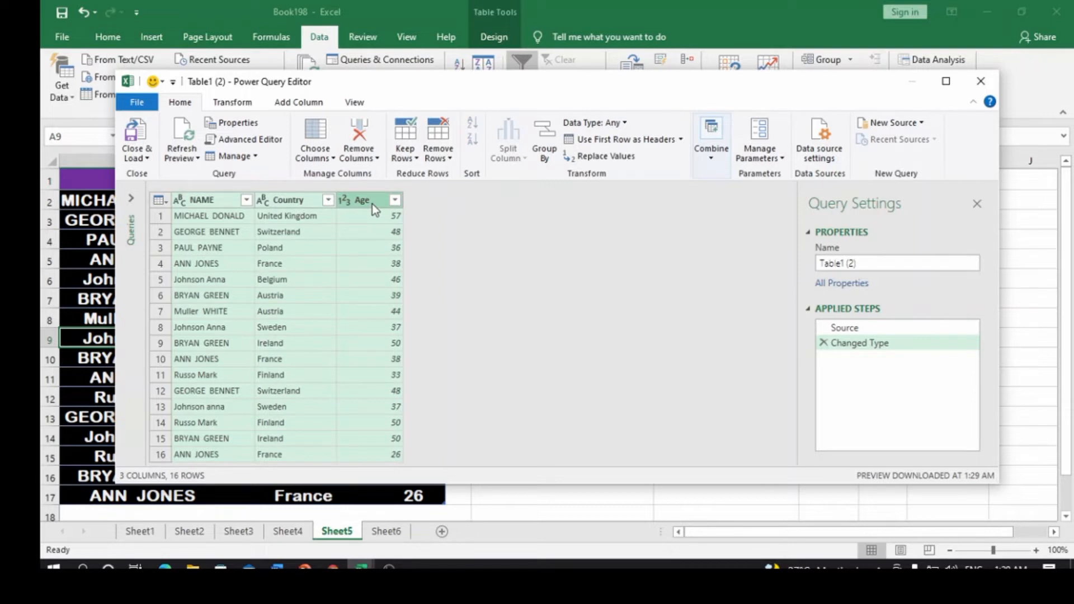
right_click(371, 204)
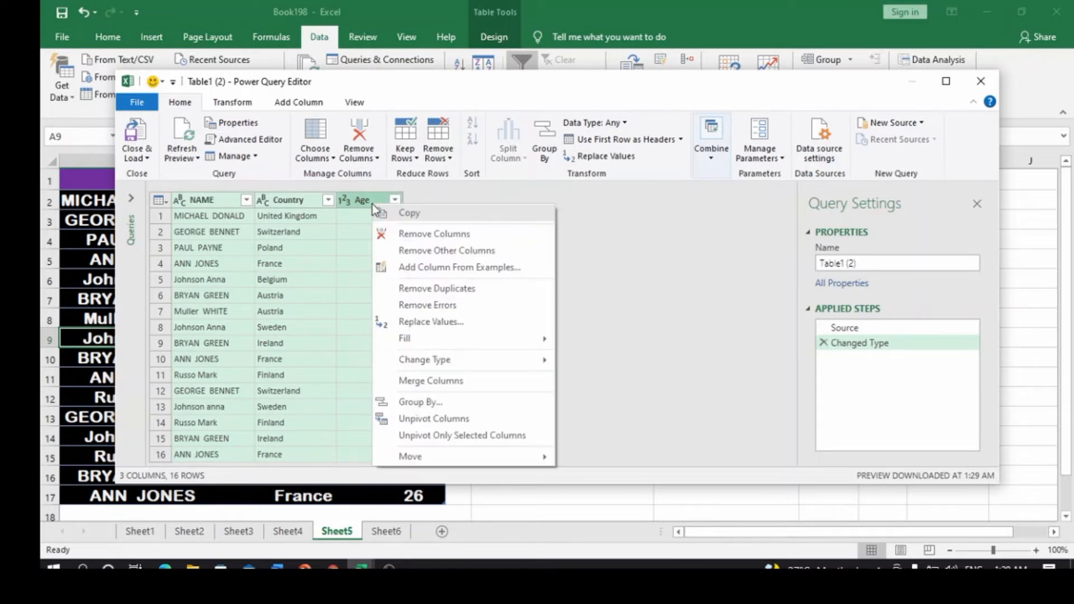
left_click(448, 291)
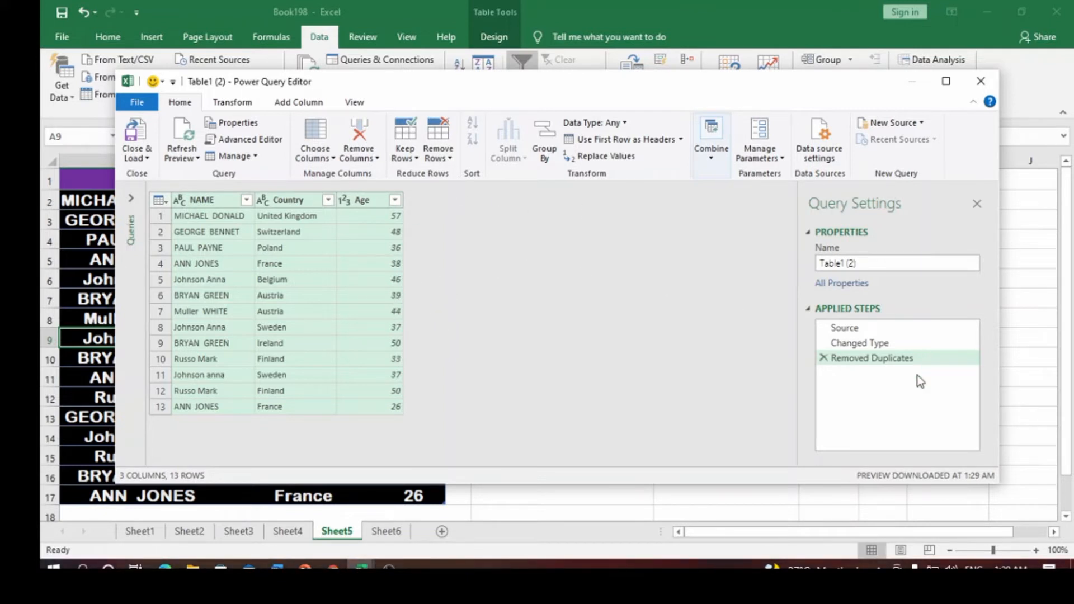
Step: Load the deduplicated query as a table into the existing worksheet at cell I2 of Sheet5
left_click(149, 159)
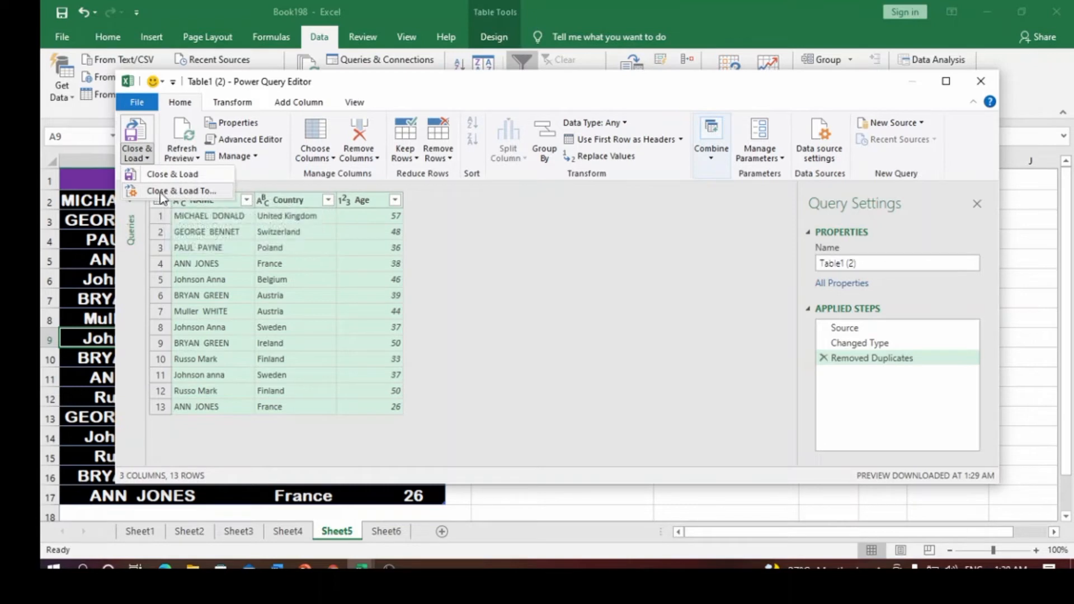
left_click(200, 192)
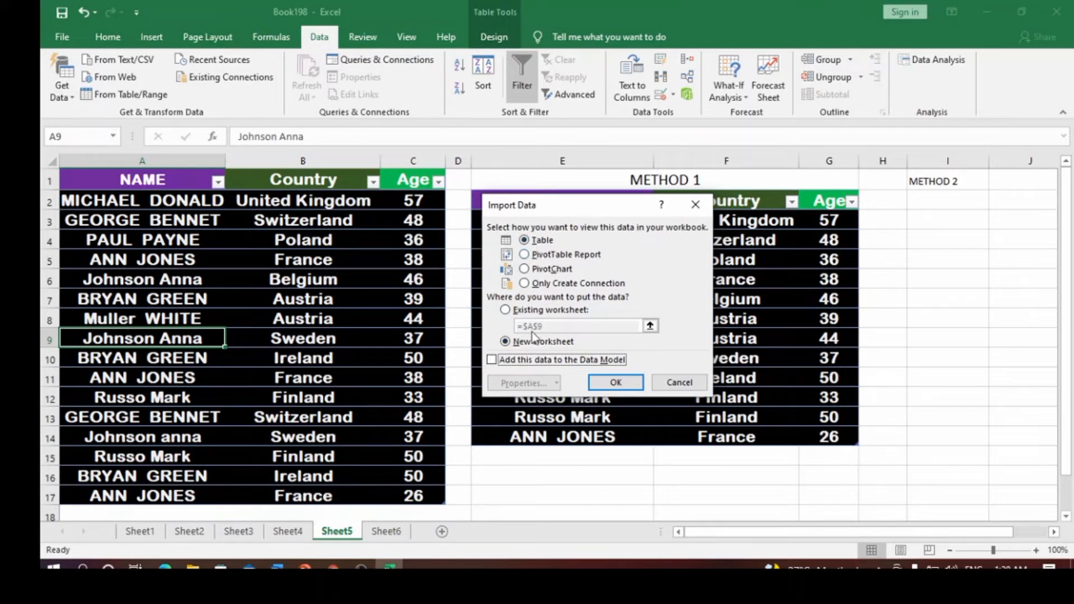
left_click(506, 312)
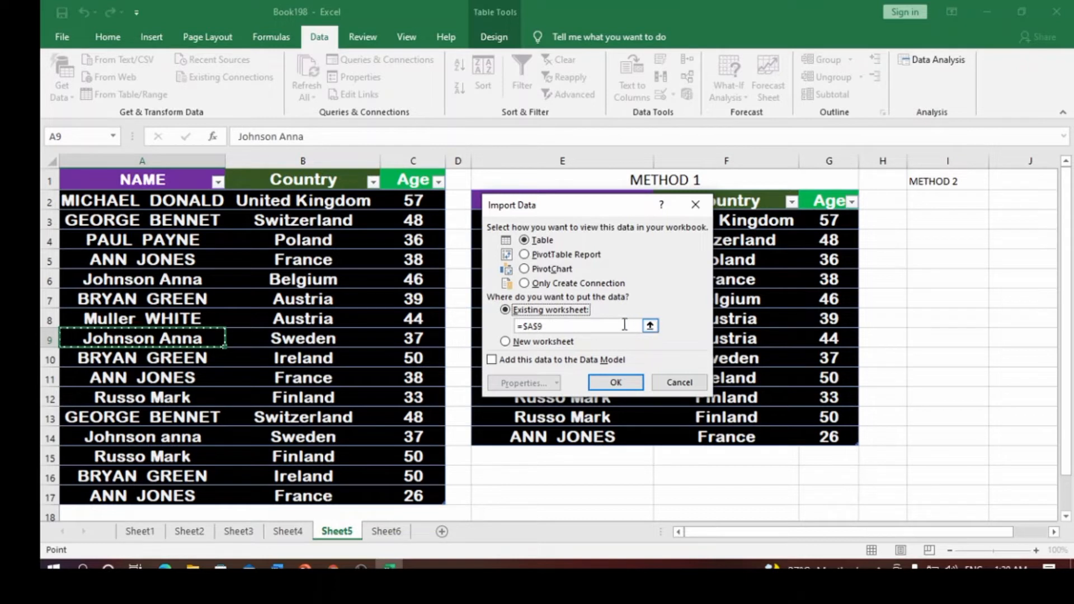
left_click(938, 200)
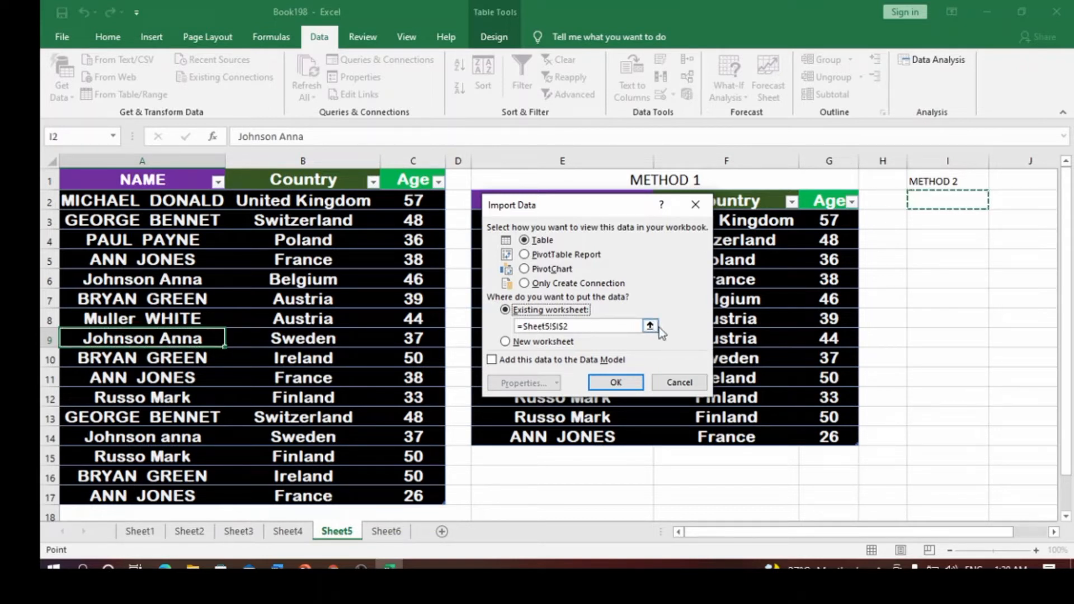
left_click(650, 326)
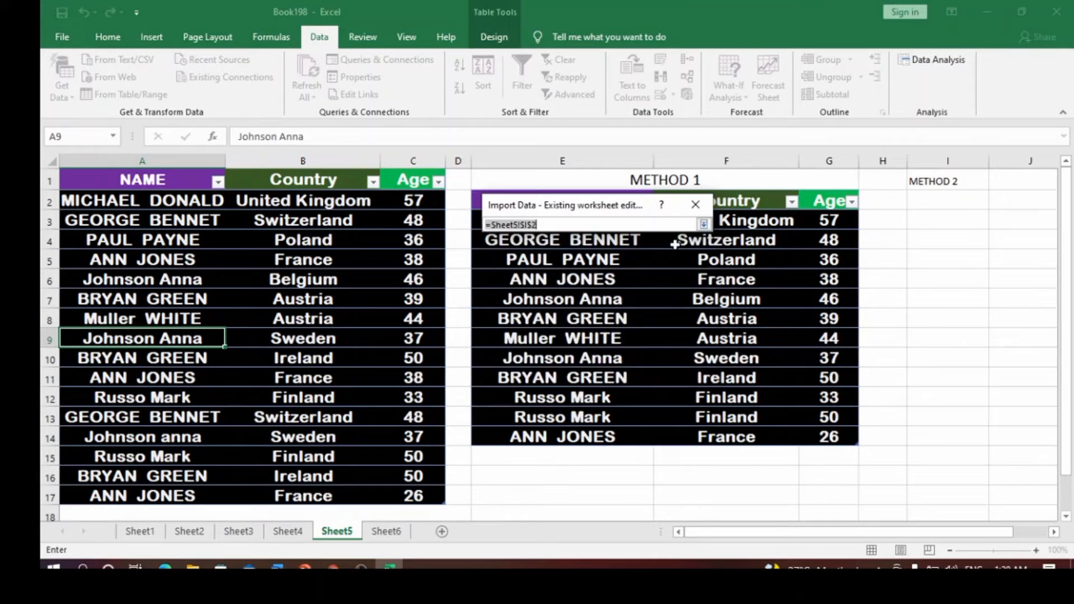
left_click(937, 197)
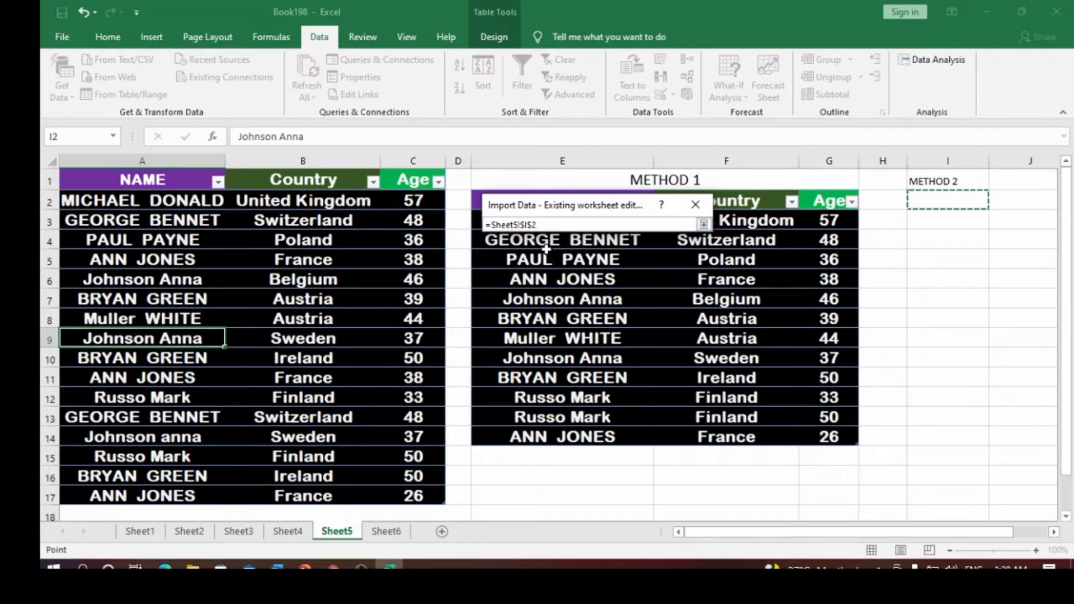
left_click_drag(536, 224, 489, 225)
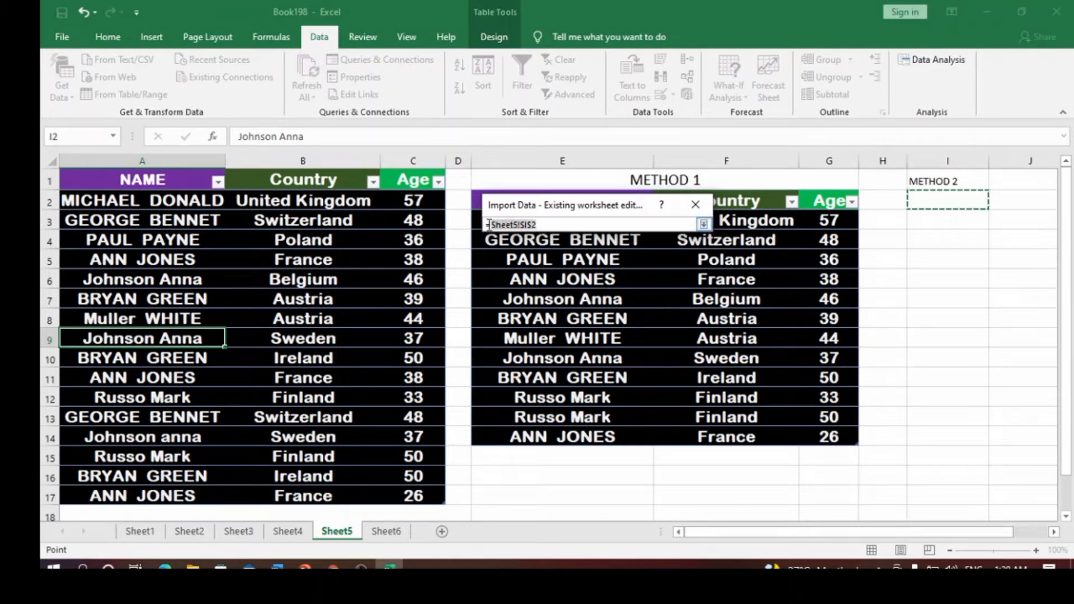
left_click(924, 199)
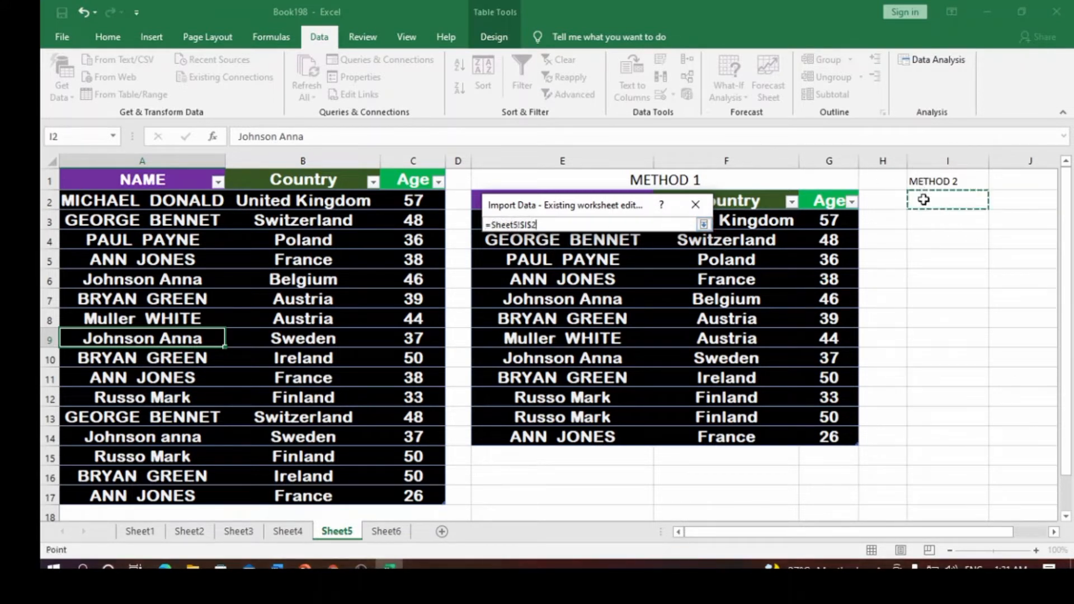
left_click(703, 224)
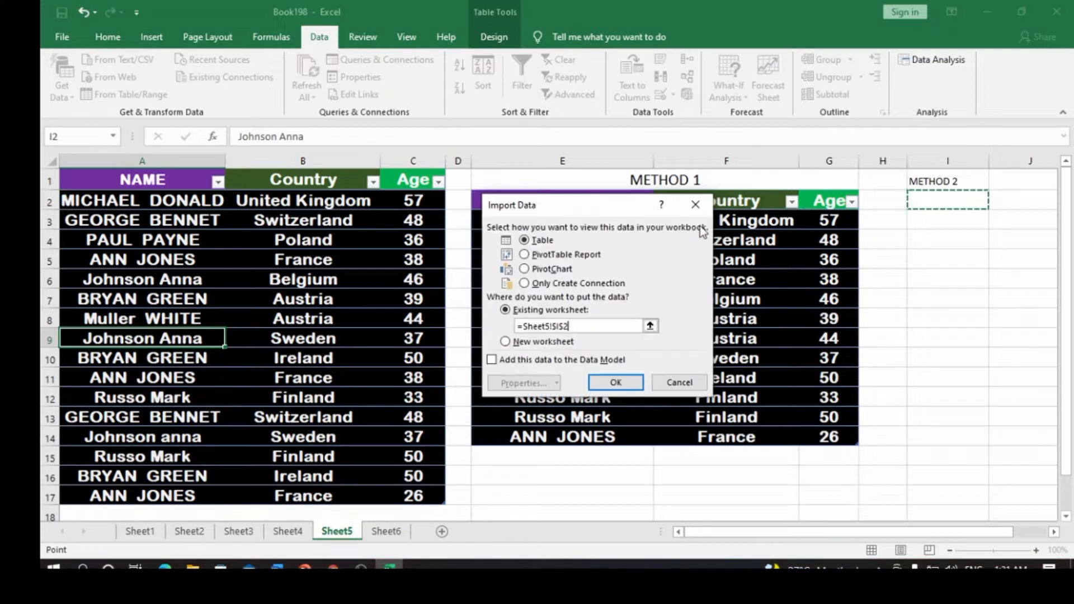
left_click_drag(584, 326, 514, 327)
key("BackSpace")
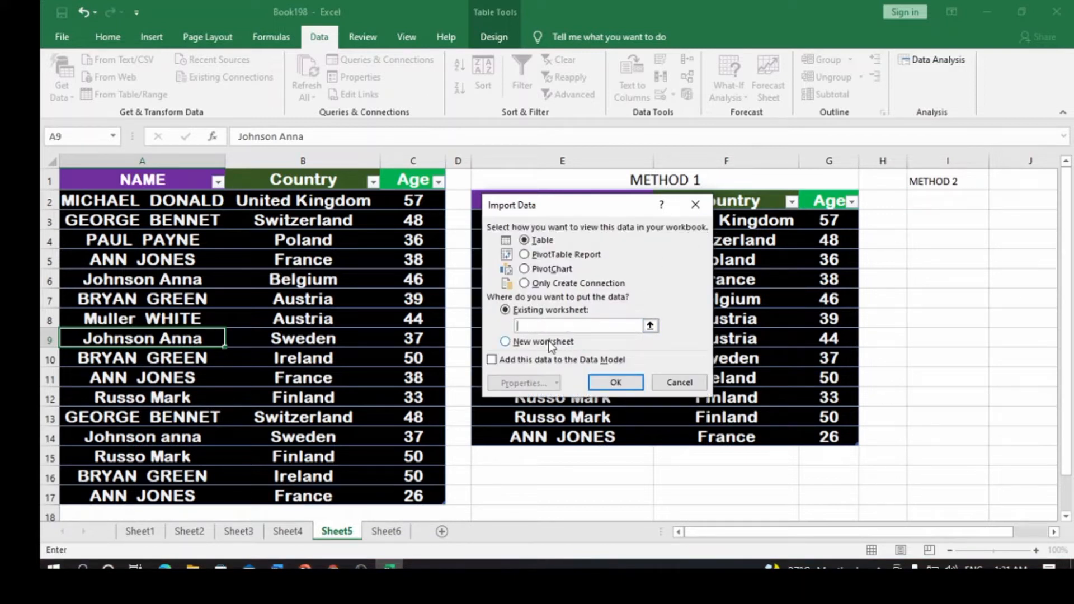
left_click(920, 199)
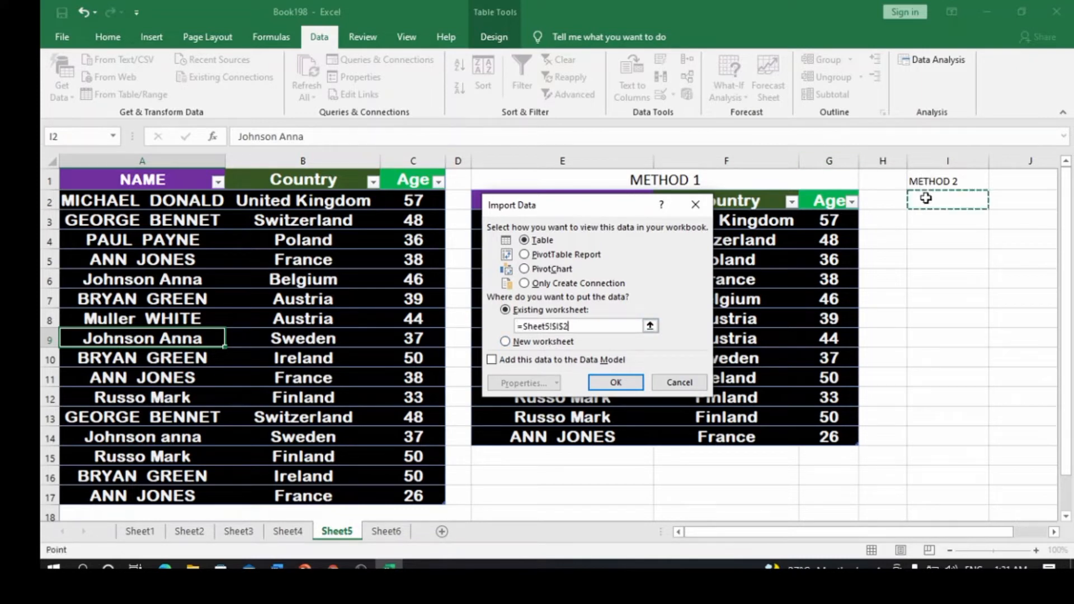
left_click(632, 385)
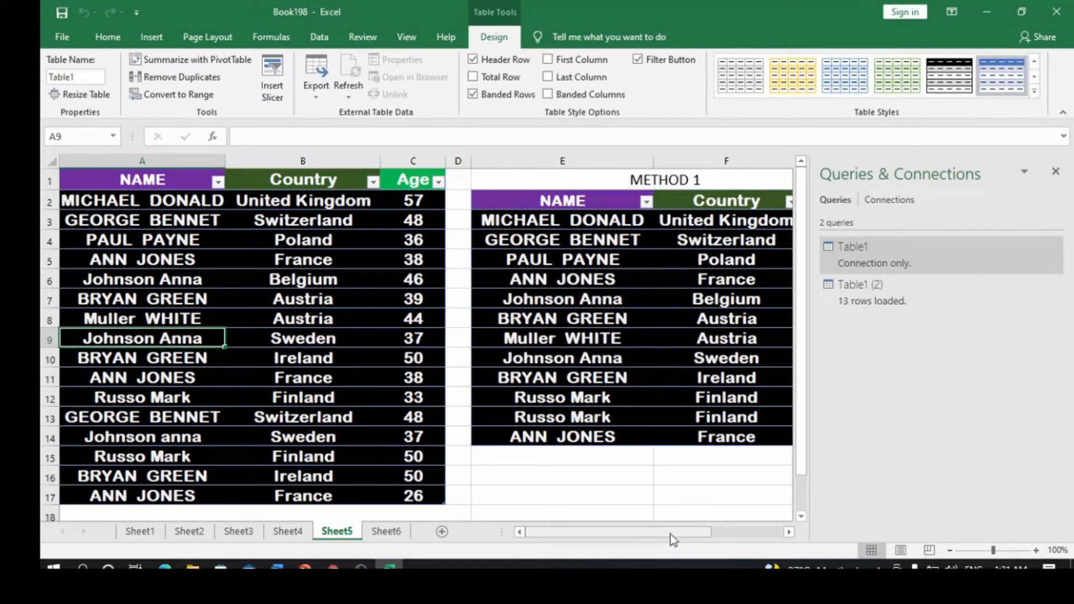
Step: Compare the METHOD 1 and METHOD 2 results, examining the Belgium and Sweden rows whose names differ only in letter case
left_click_drag(671, 535, 754, 523)
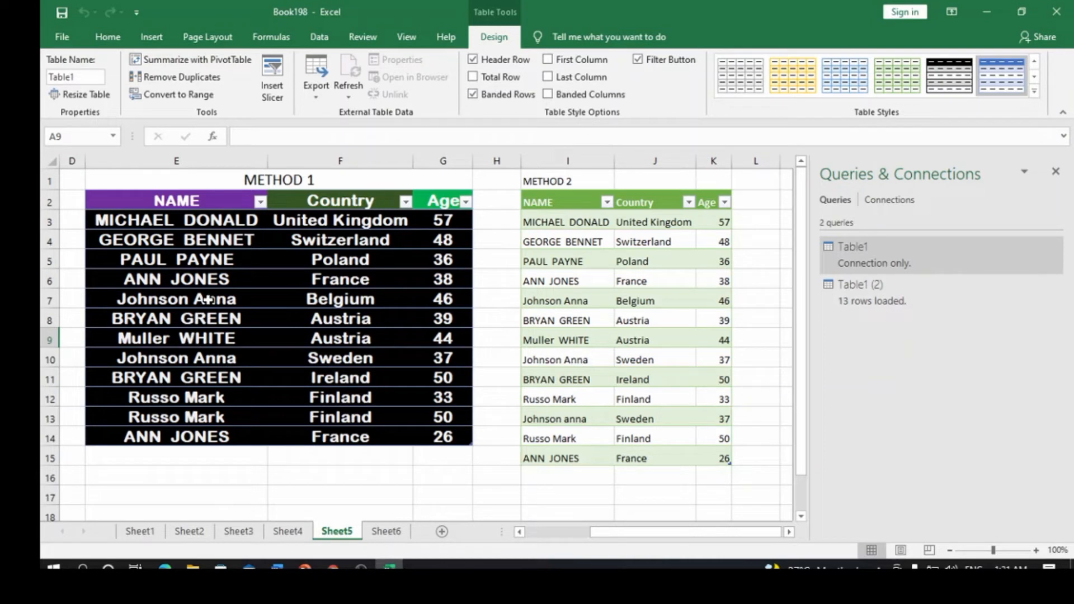
left_click(126, 299)
left_click_drag(126, 299, 310, 302)
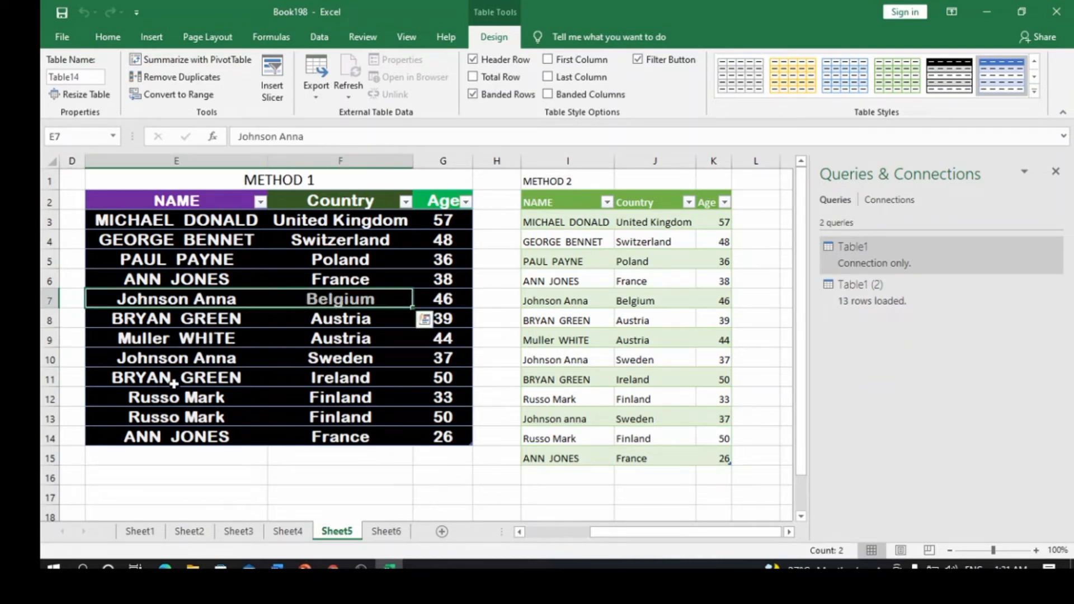
left_click_drag(133, 358, 313, 358)
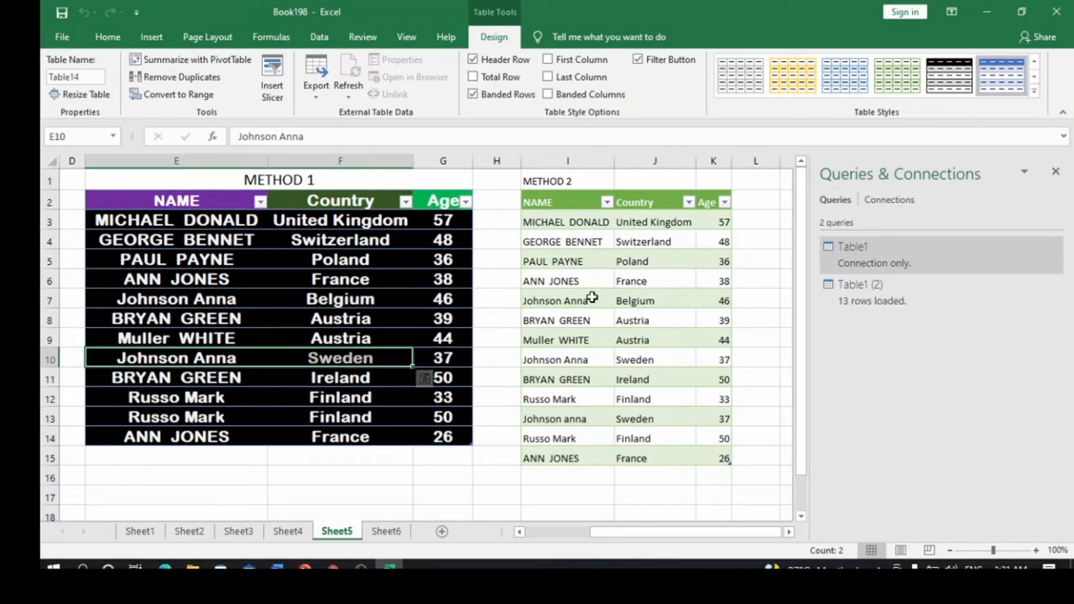
left_click_drag(526, 301, 676, 302)
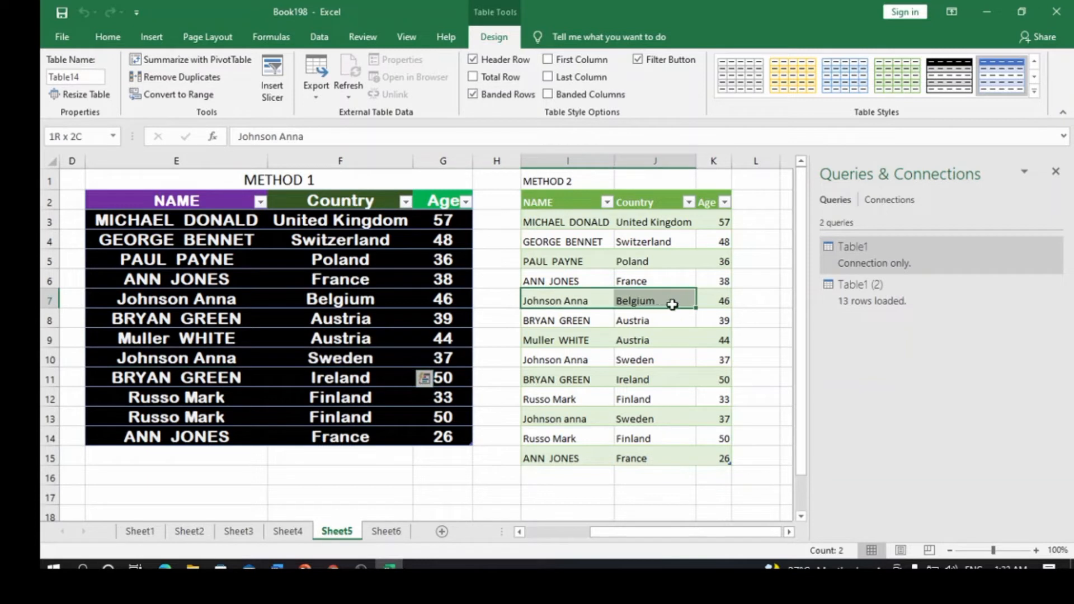
left_click_drag(555, 360, 722, 360)
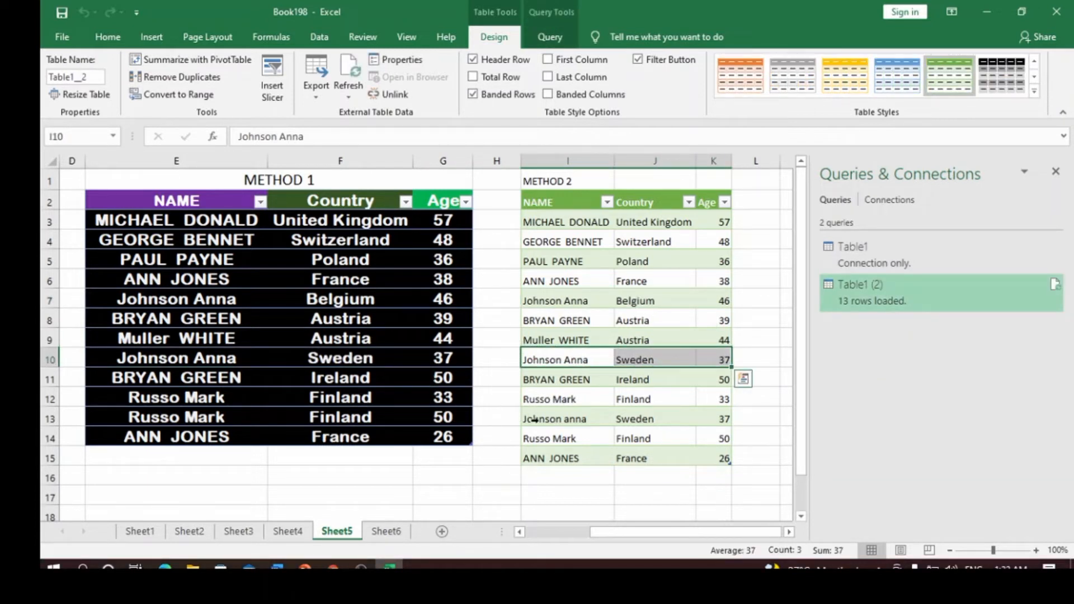
left_click_drag(535, 419, 722, 419)
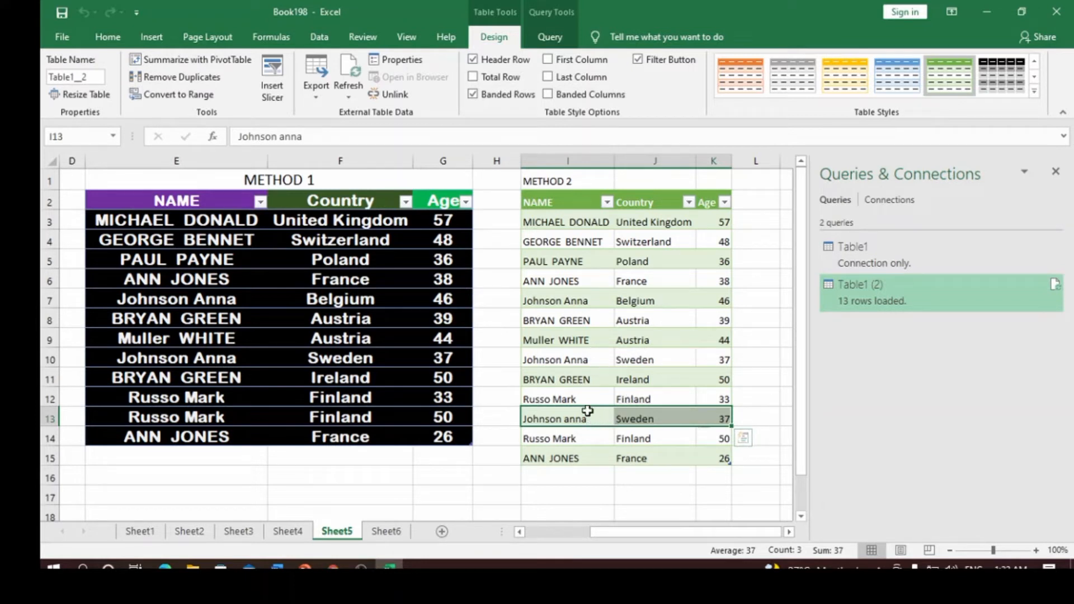
left_click(545, 361)
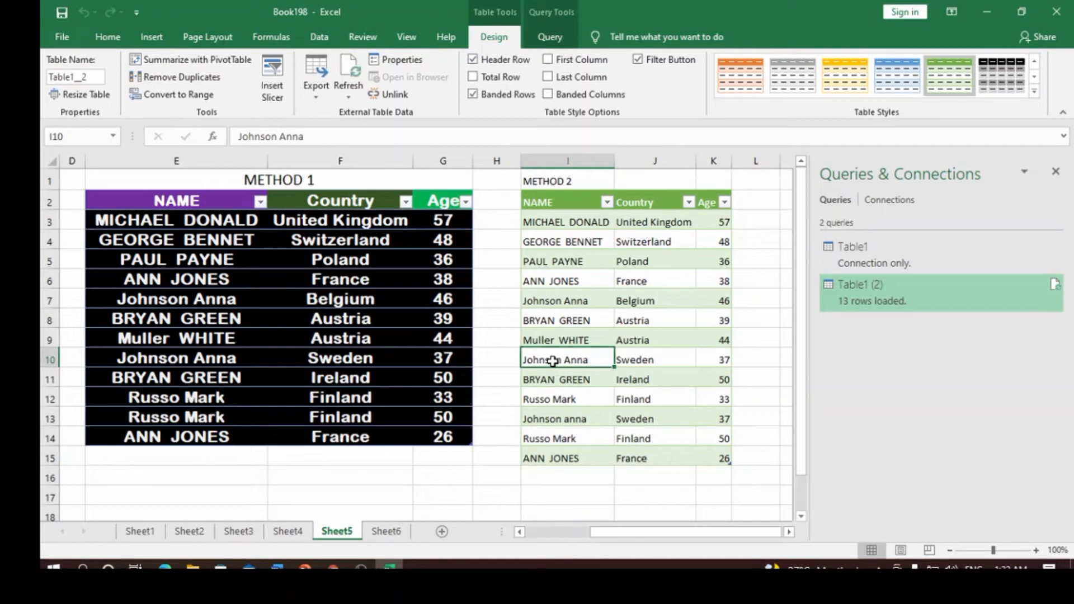
left_click(554, 316)
left_click(557, 301)
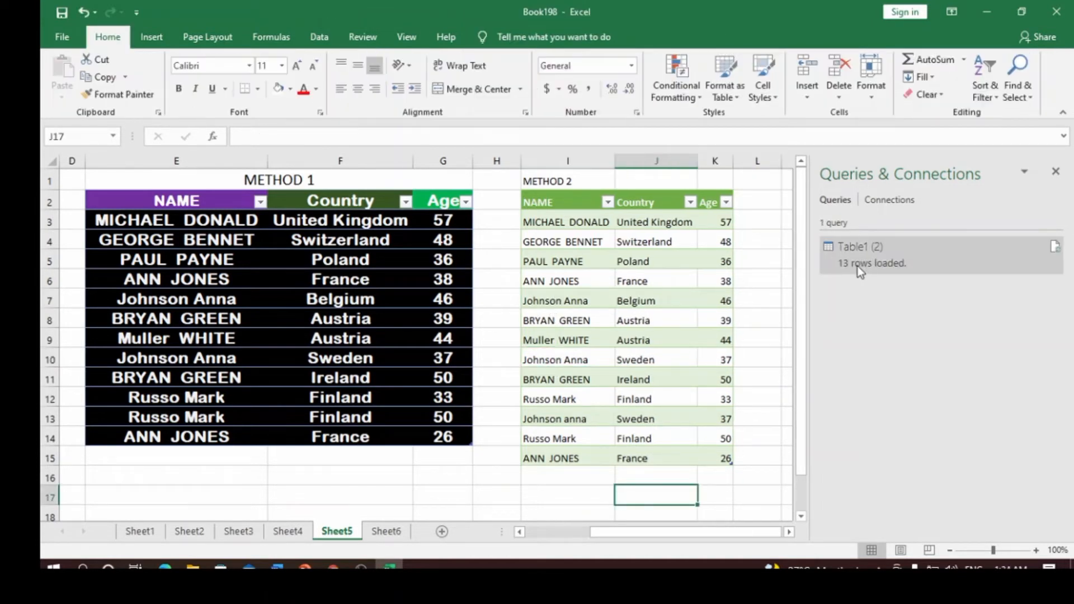
Step: Reopen the Table1 (2) query in the Power Query Editor
mouse_move(860, 267)
left_click(904, 259)
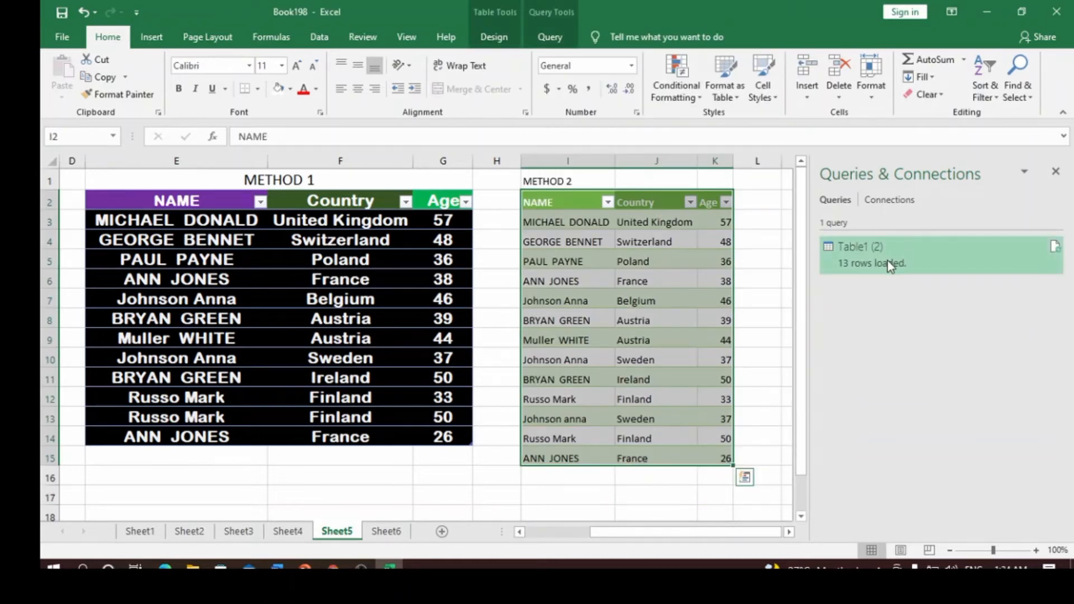
double_click(888, 264)
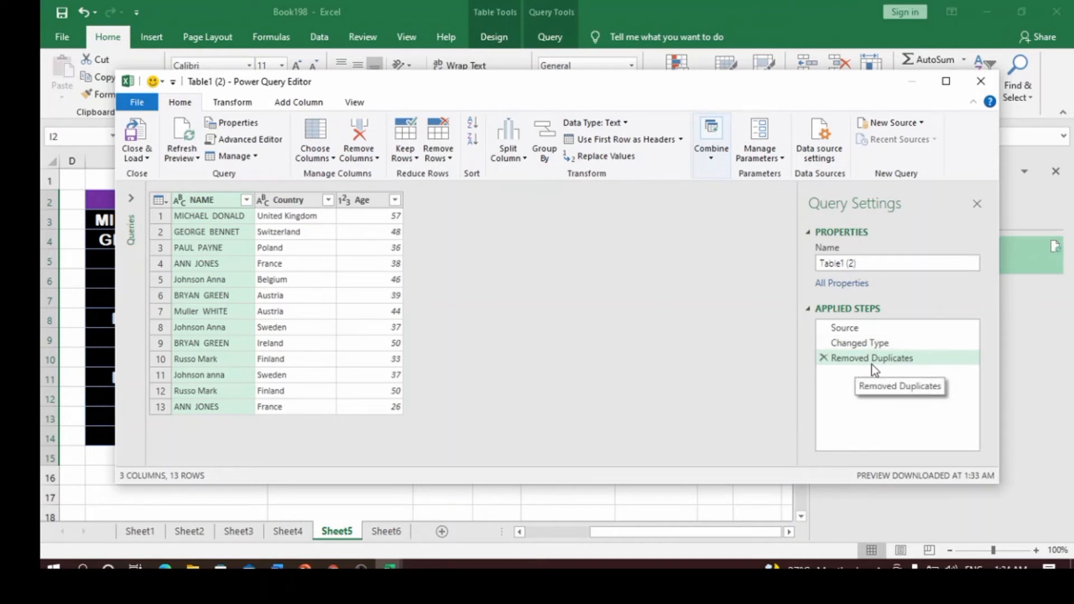
Step: Insert a Capitalize Each Word transformation on the NAME, Country and Age columns directly after the Changed Type step
left_click(866, 344)
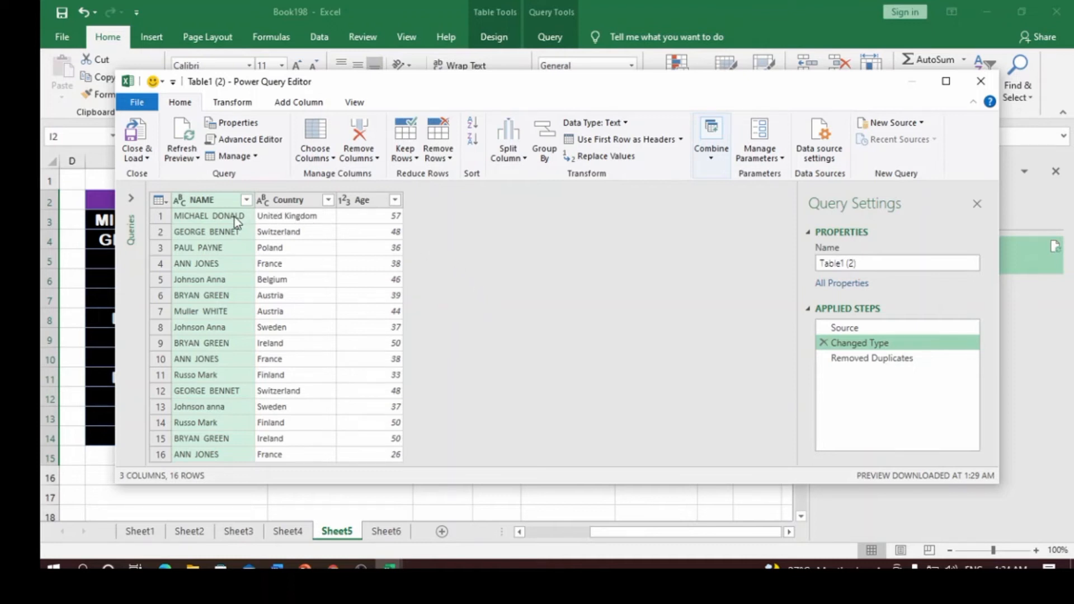
left_click(365, 200, "shift")
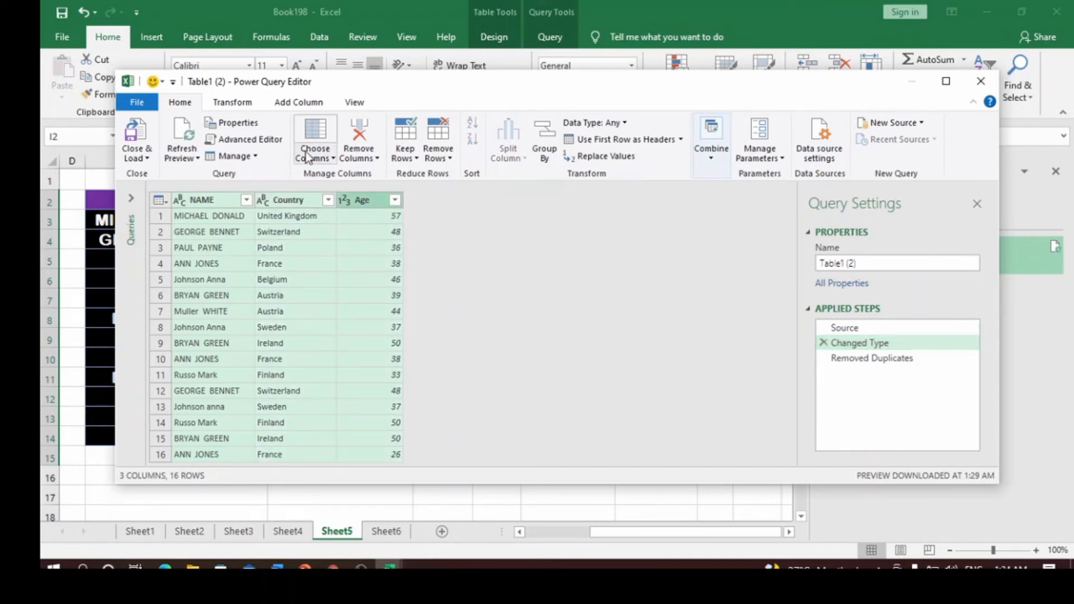
left_click(250, 105)
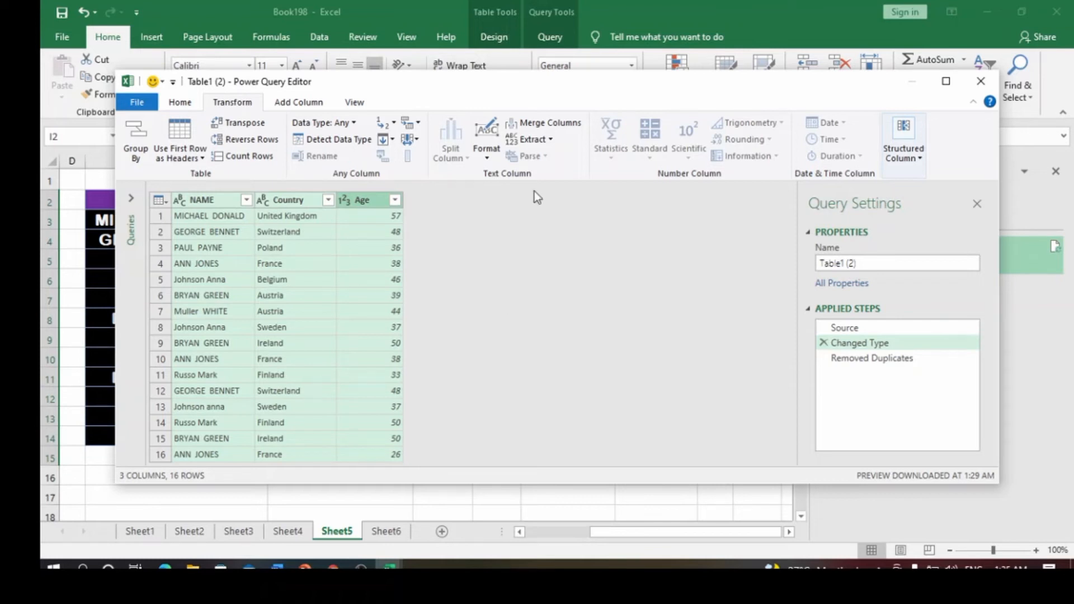
left_click(491, 155)
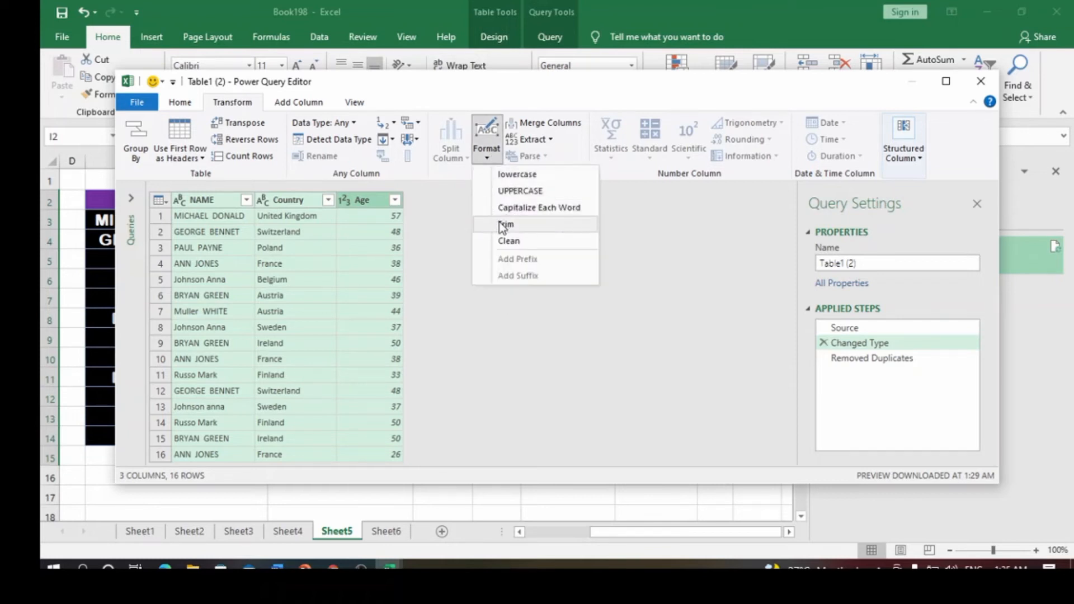
left_click(537, 209)
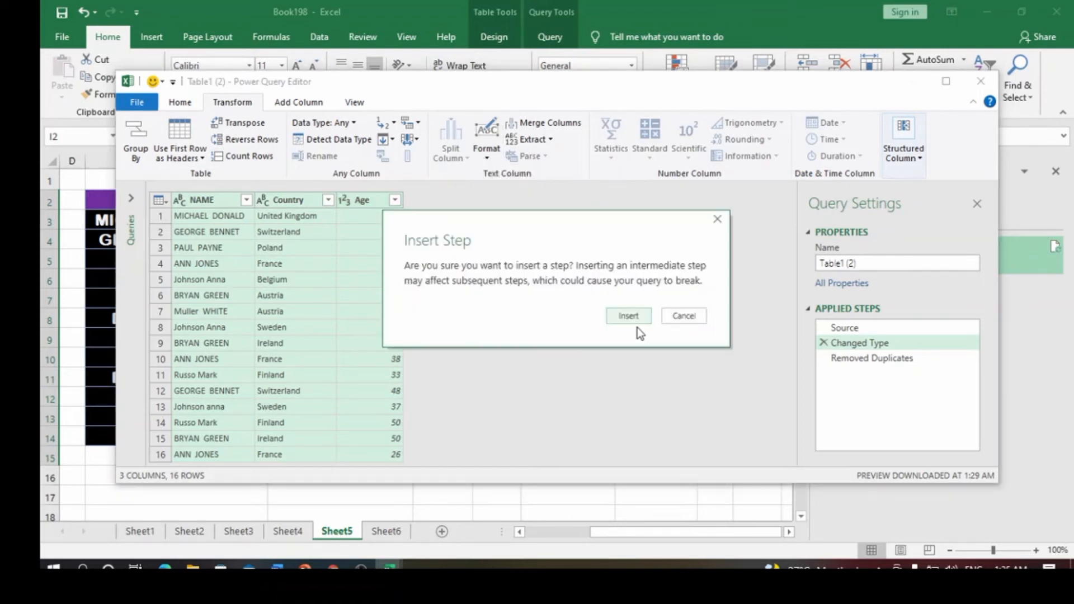
left_click(631, 317)
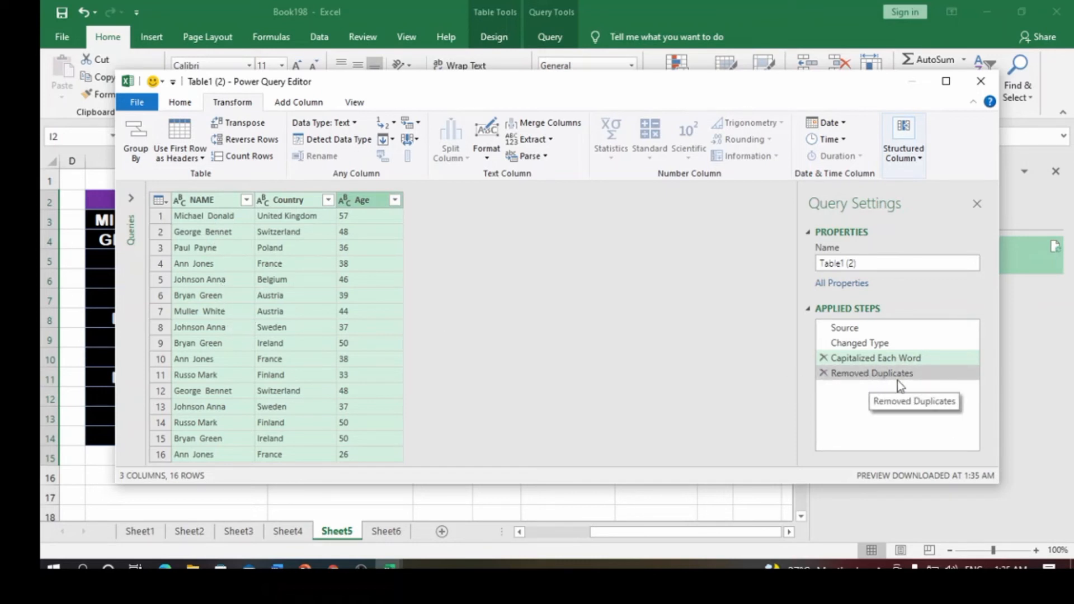
Step: Review the query's Removed Duplicates step, close the editor and keep the changes to update the METHOD 2 table
left_click(884, 376)
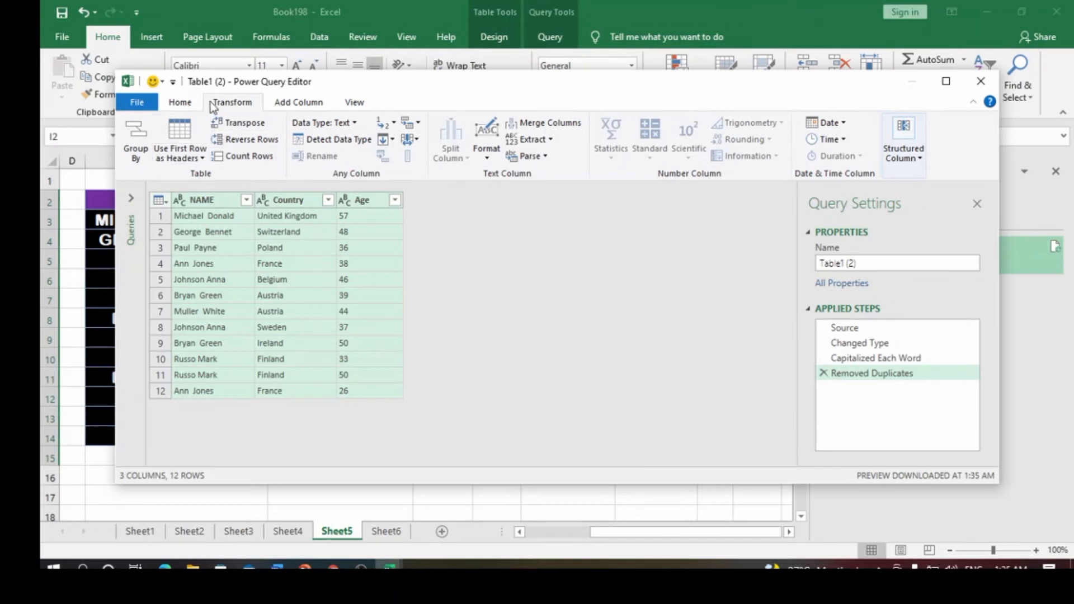
left_click(179, 103)
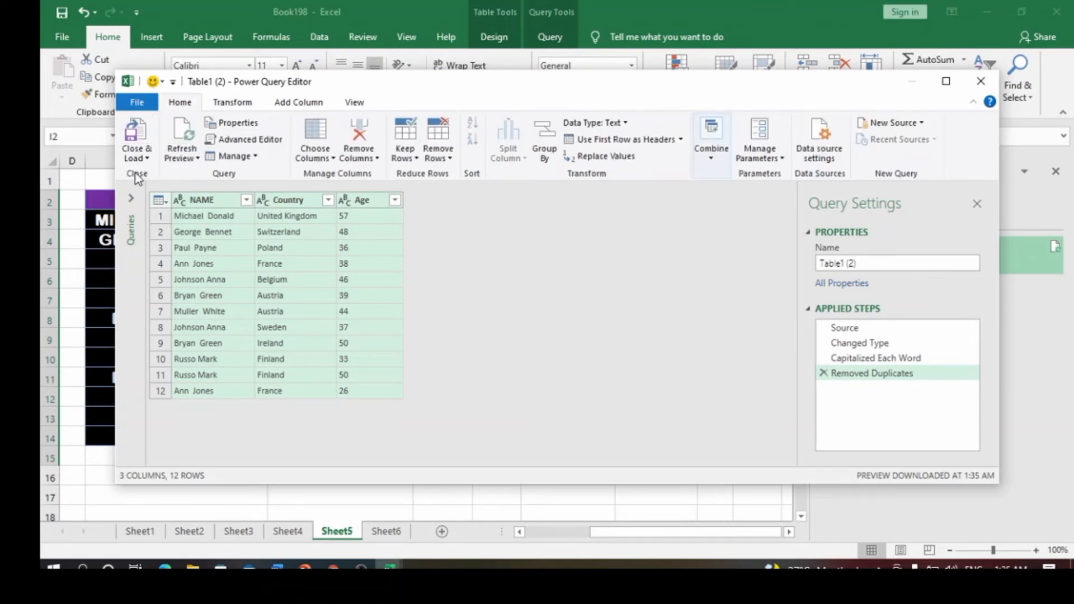
left_click(982, 83)
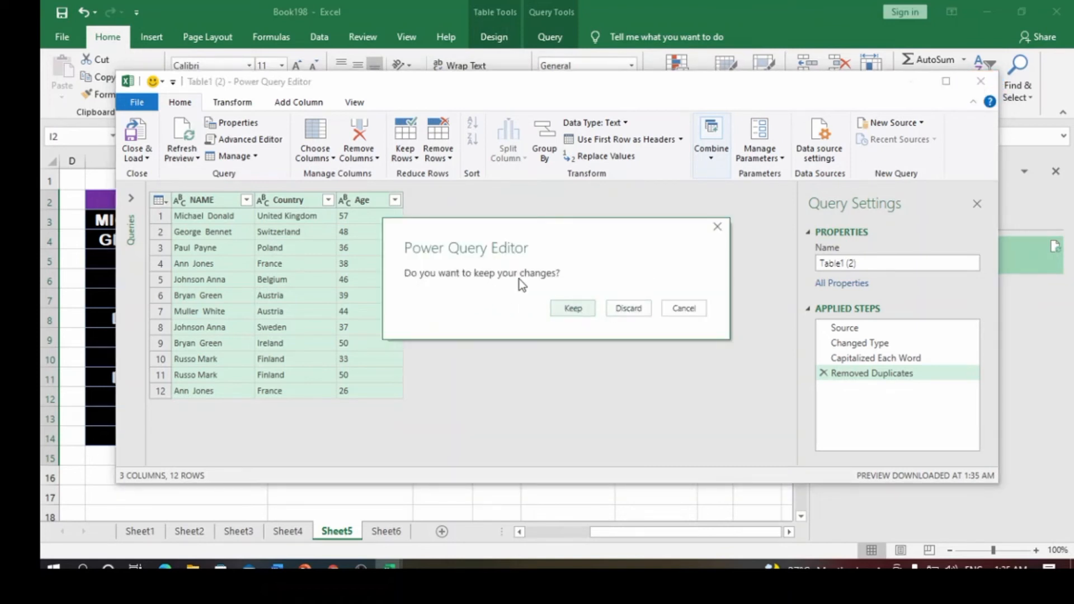
left_click(582, 311)
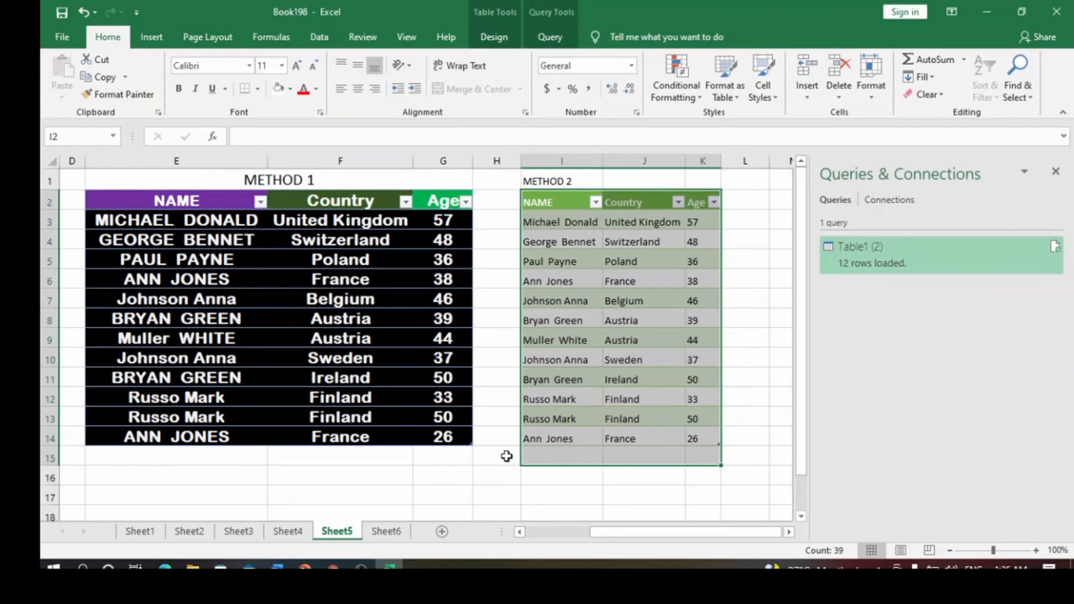
left_click(513, 456)
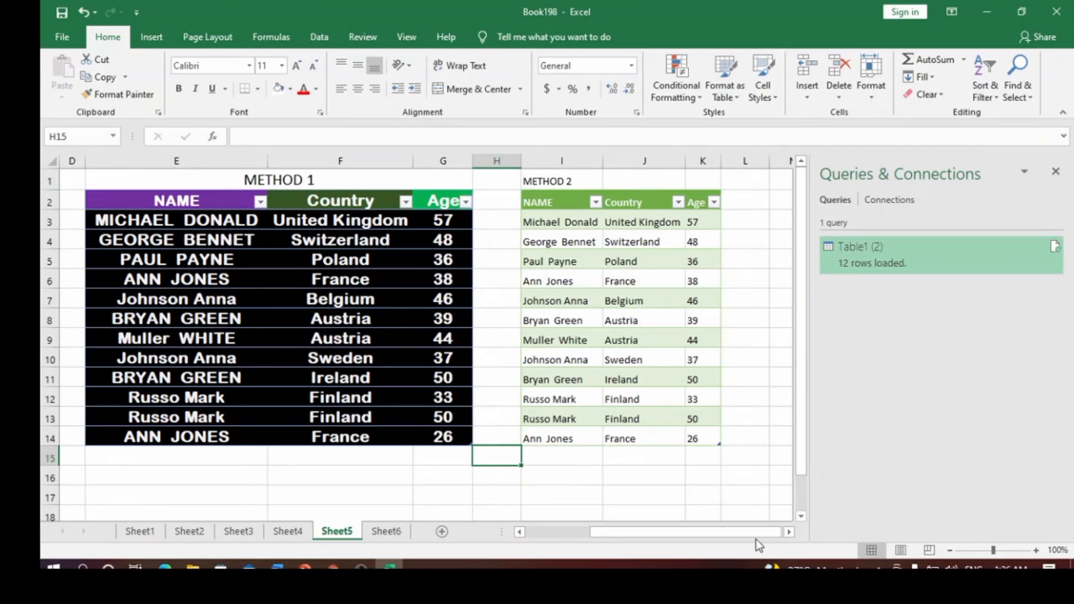
Step: Copy the source table's row 13 (Switzerland, 48) into row 18, directly below its last row, as a new duplicate
left_click_drag(755, 538, 623, 526)
scroll(590, 494, "down", 1)
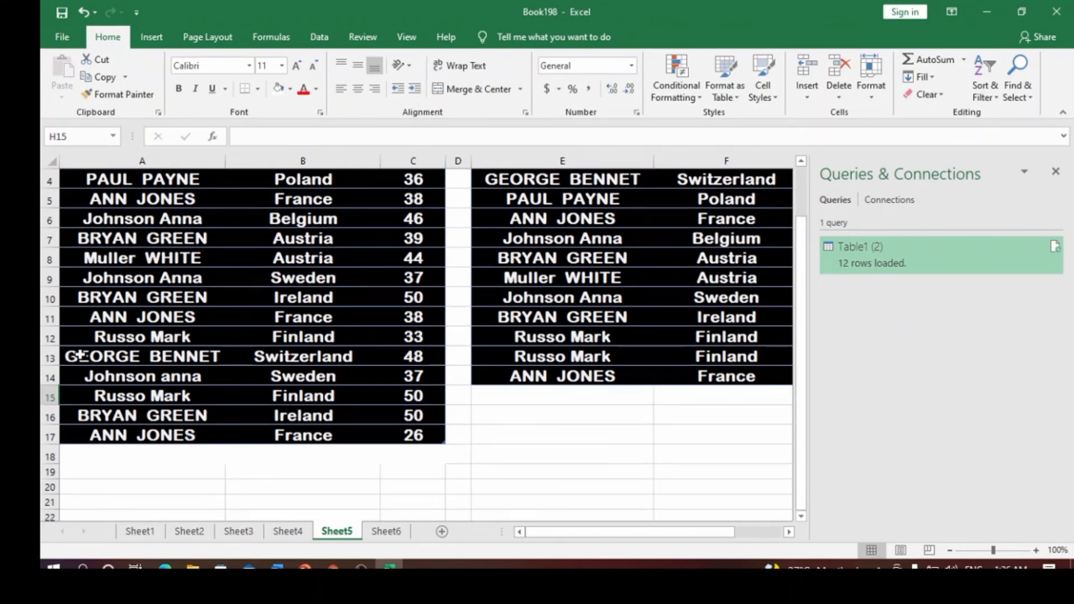
left_click_drag(81, 356, 408, 356)
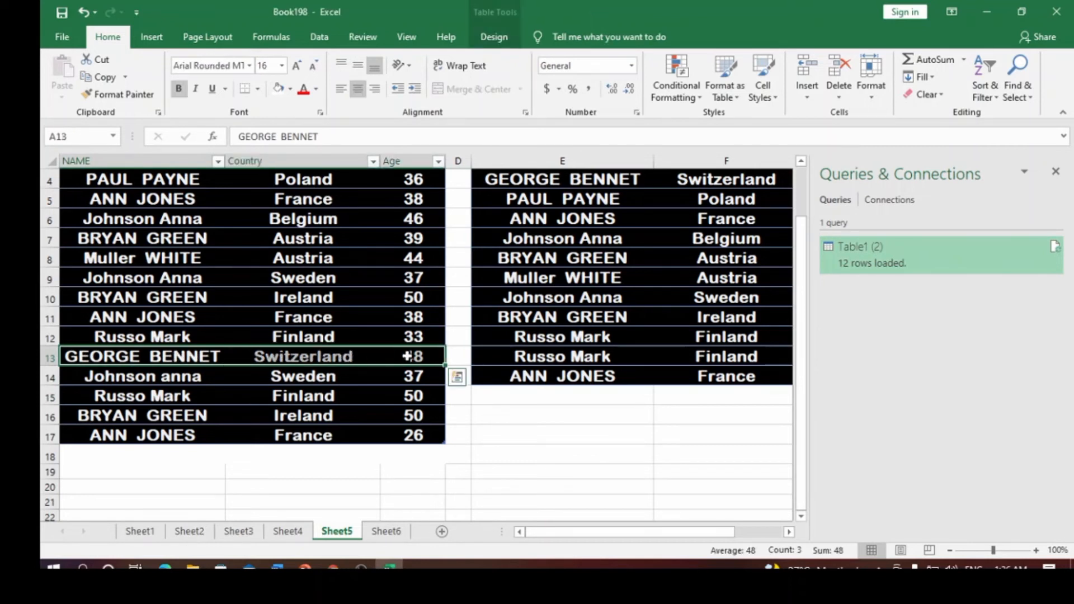
right_click(408, 356)
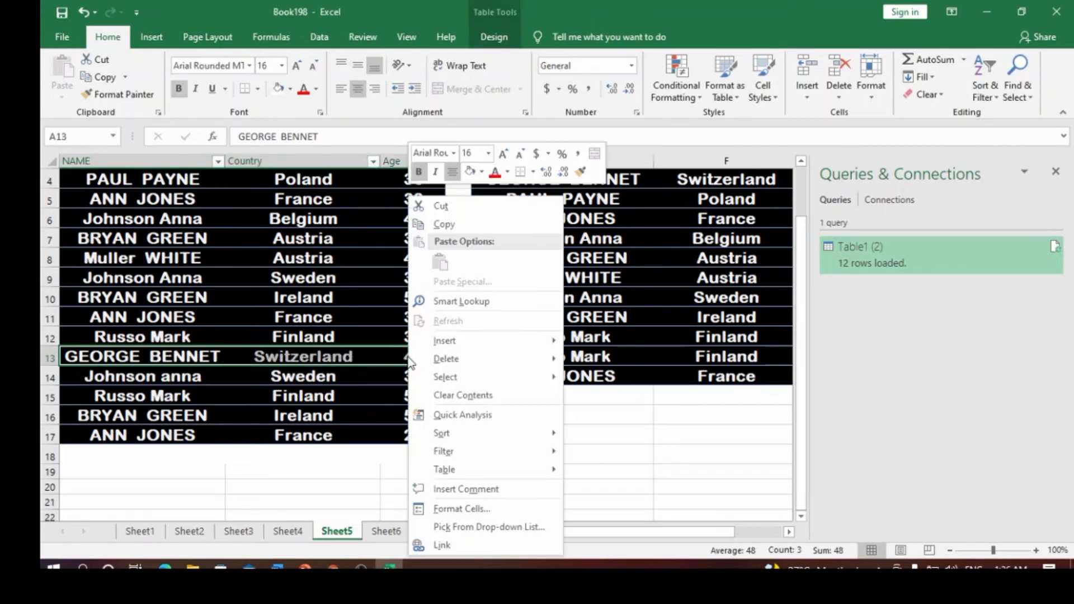
left_click(451, 226)
left_click(85, 455)
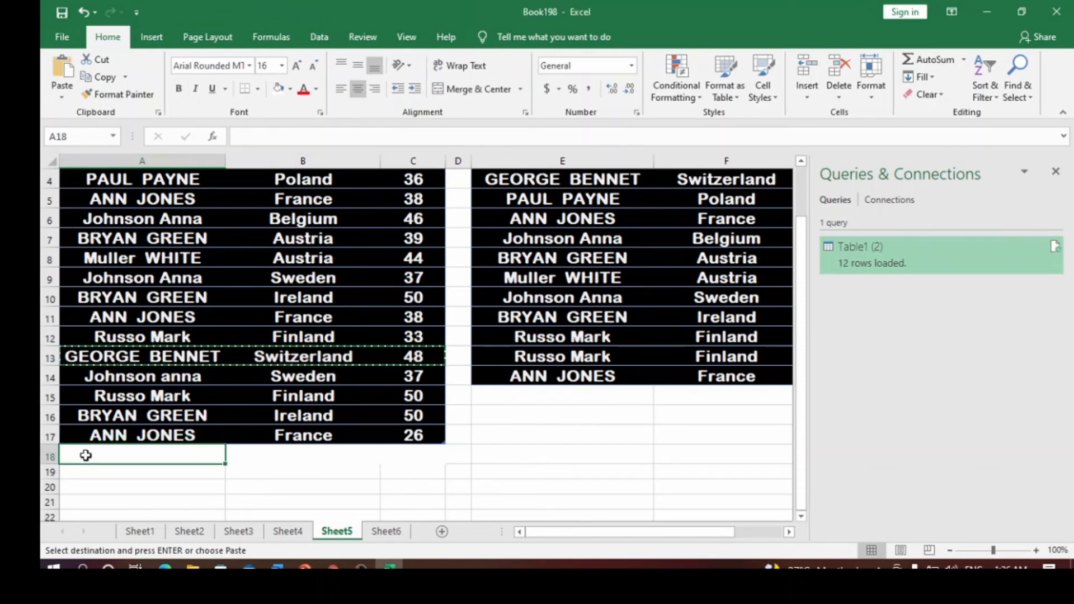
key("ctrl+v")
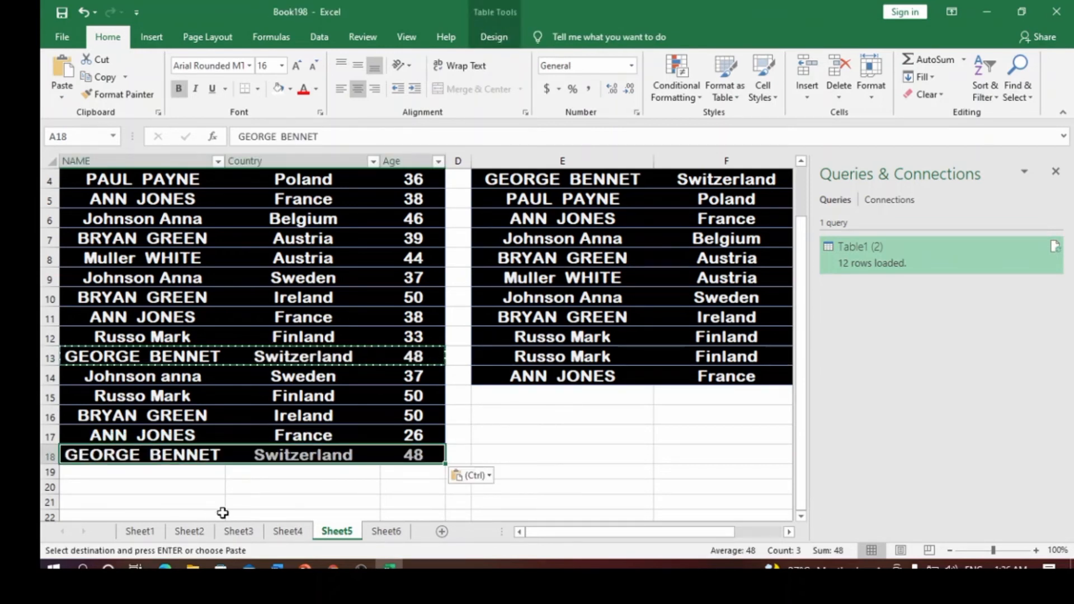
Step: Refresh the METHOD 2 query table against the source table containing the added duplicate row
left_click(540, 409)
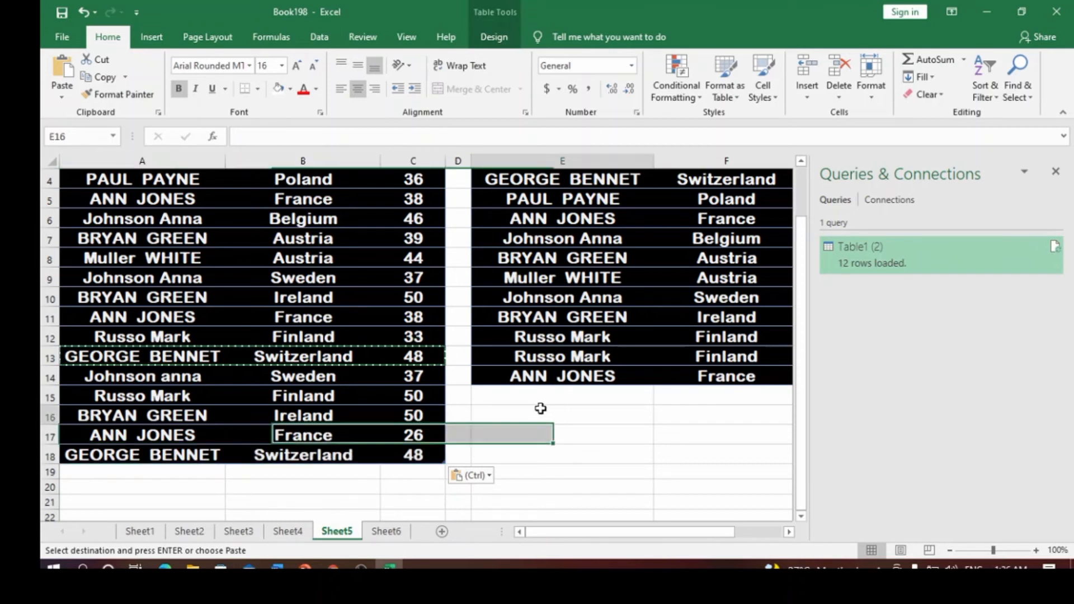
left_click(540, 393)
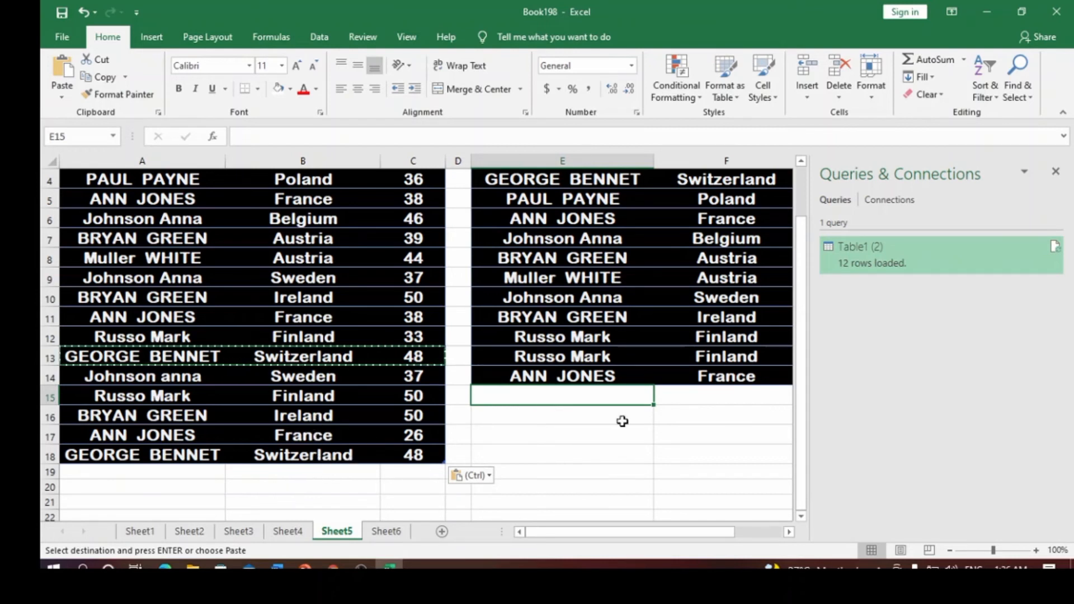
left_click_drag(549, 534, 649, 529)
left_click(612, 399)
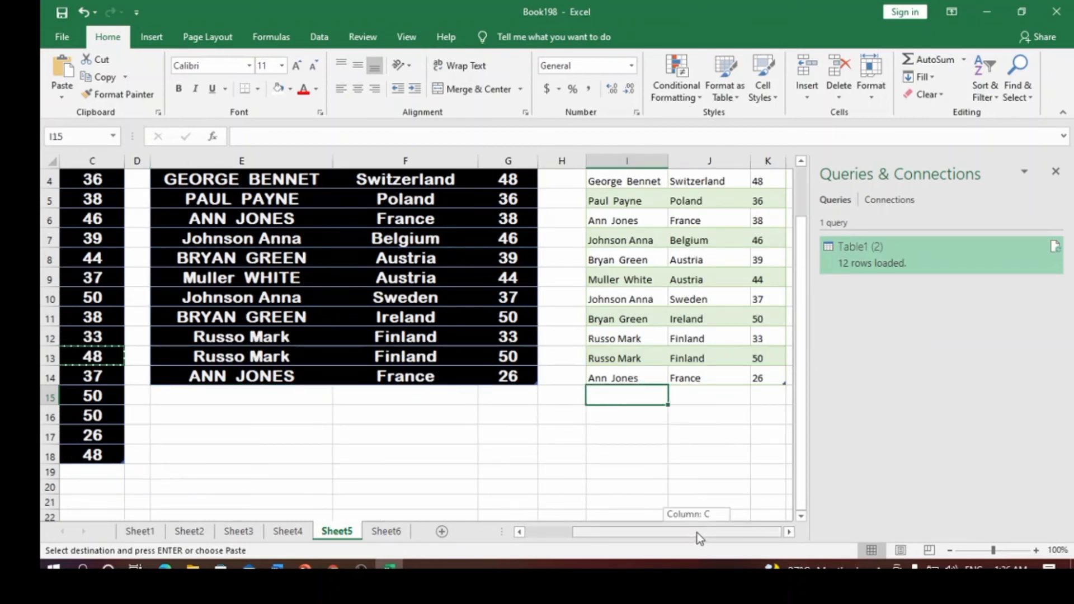
right_click(702, 372)
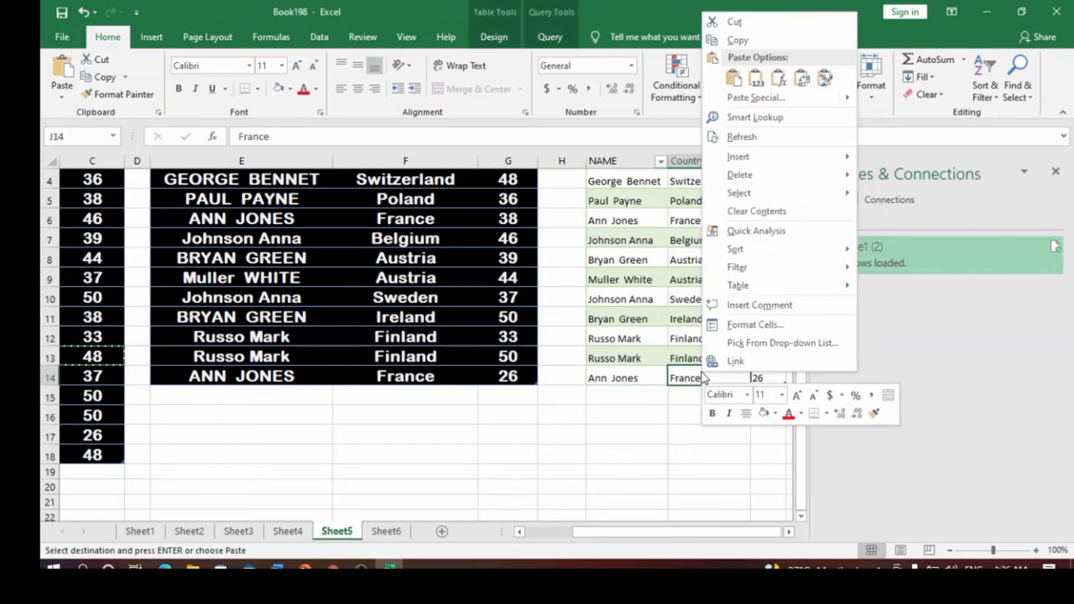
left_click(761, 136)
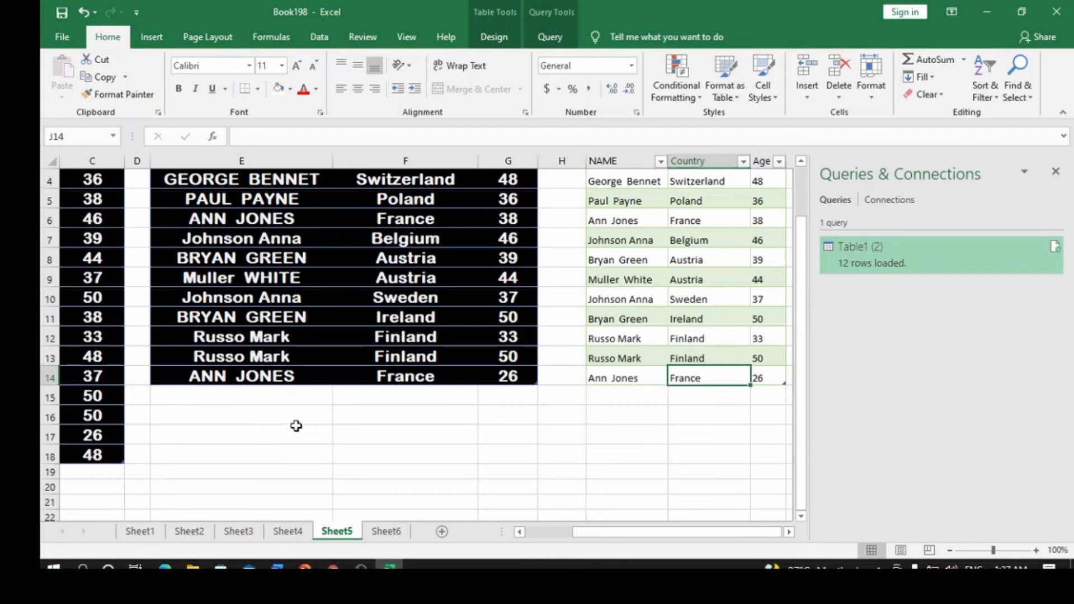
Step: Copy the source table's last row, row 18 (Switzerland, 48), into row 19 directly below it
scroll(250, 401, "down", 1)
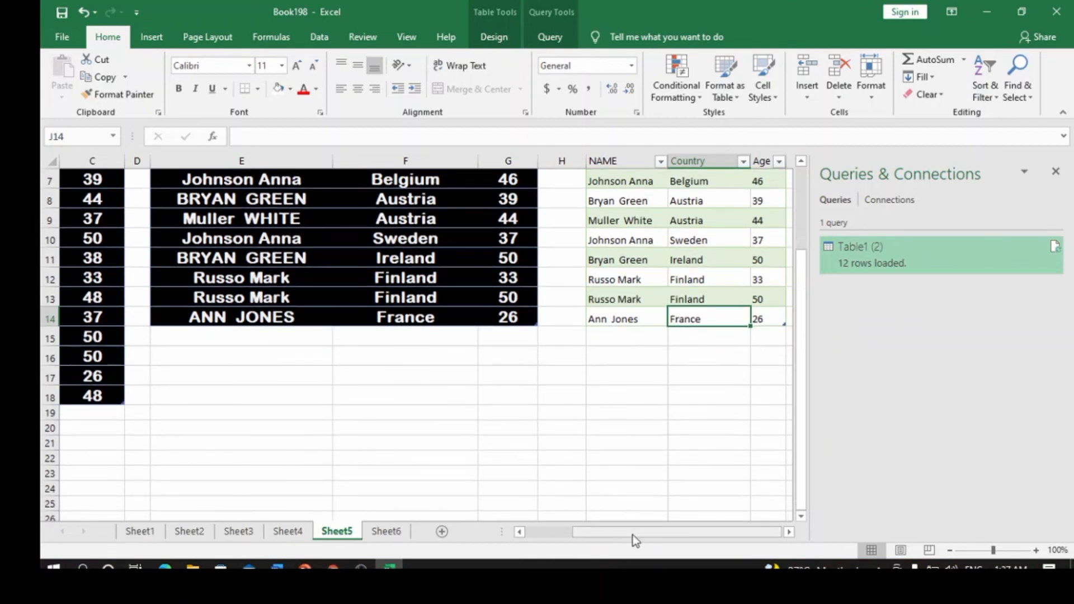
left_click_drag(634, 536, 494, 550)
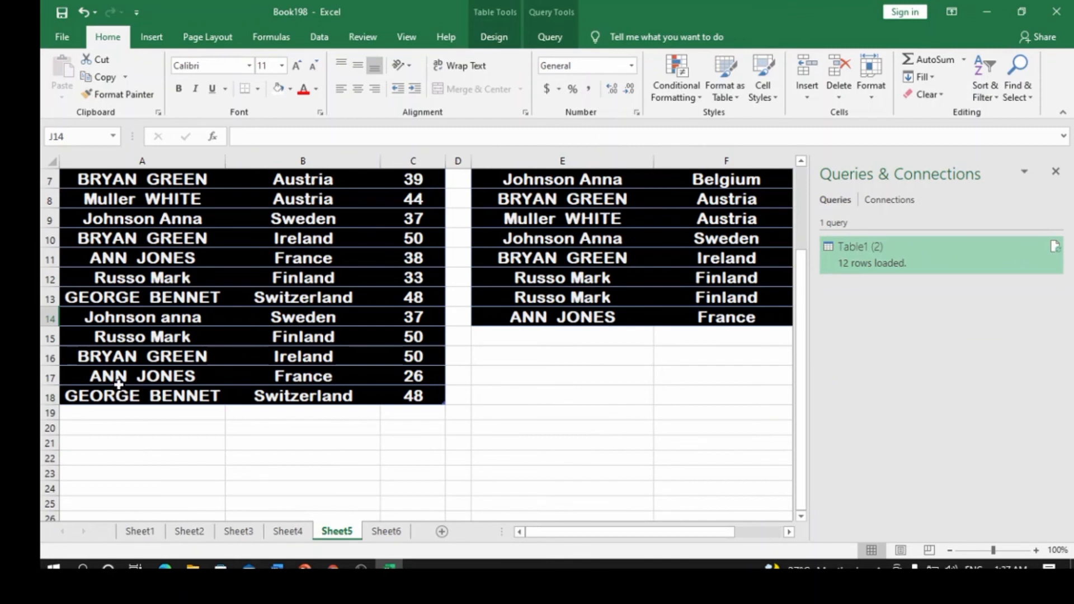
left_click(97, 414)
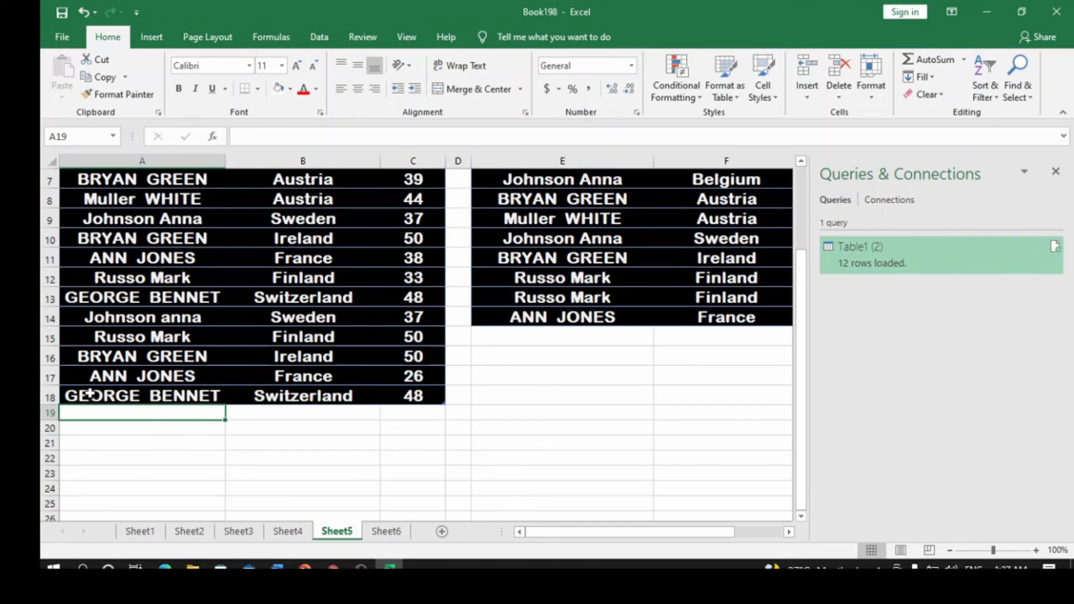
left_click_drag(89, 395, 415, 397)
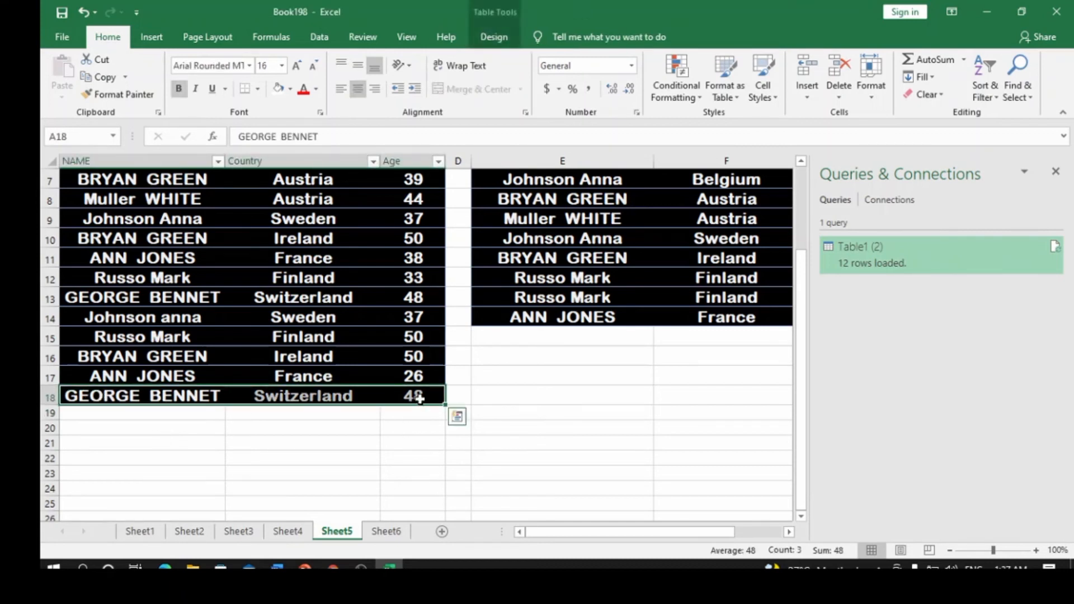
right_click(420, 398)
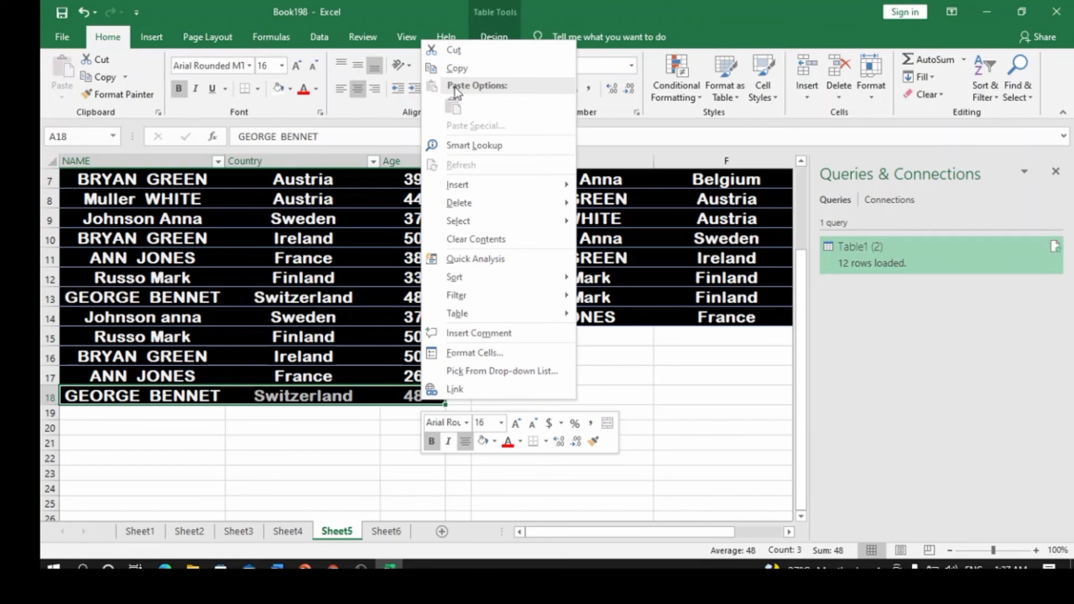
left_click(465, 69)
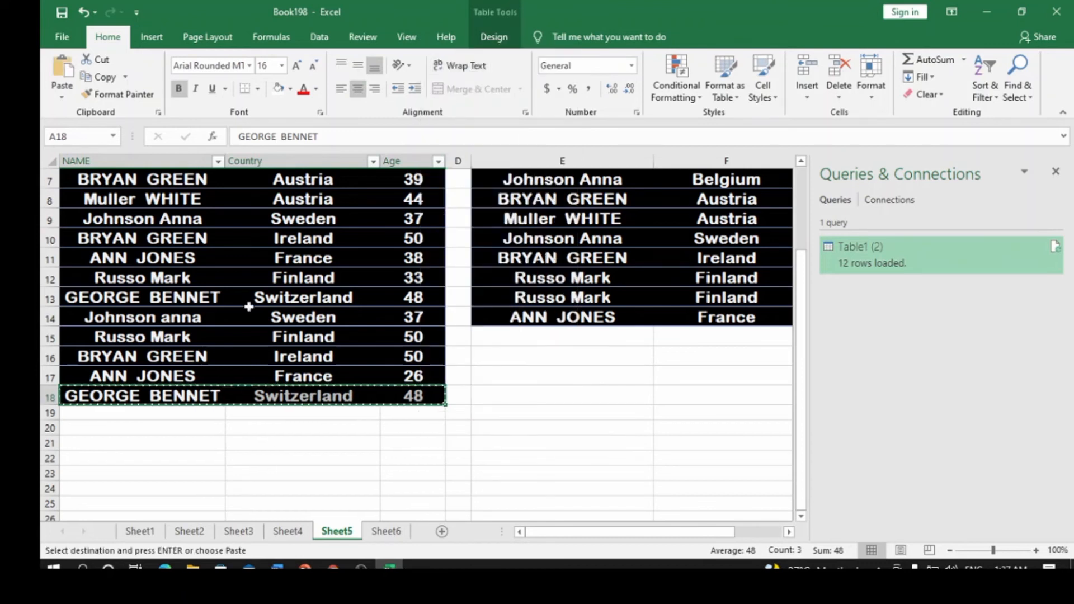
left_click(90, 417)
key("ctrl+v")
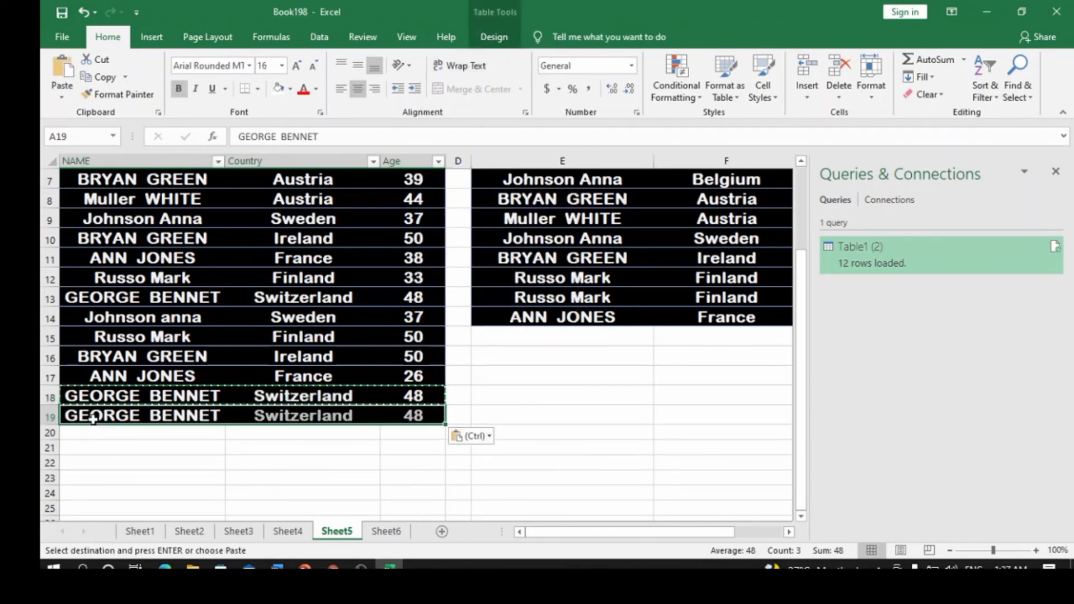
Step: Set the Age in the source table's new last row, cell C19, to 76
left_click(415, 415)
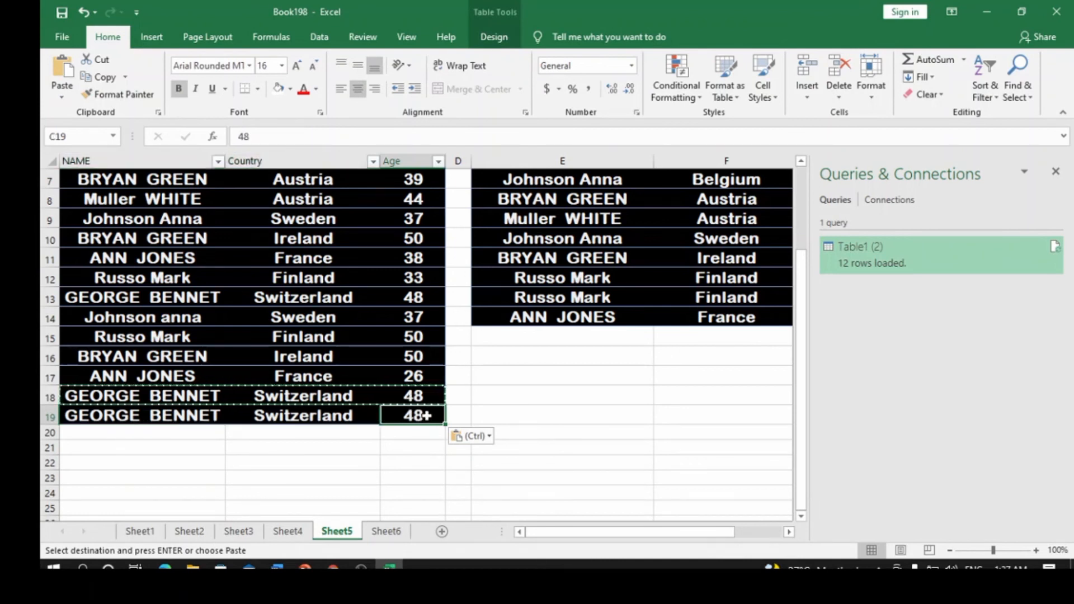
type("76")
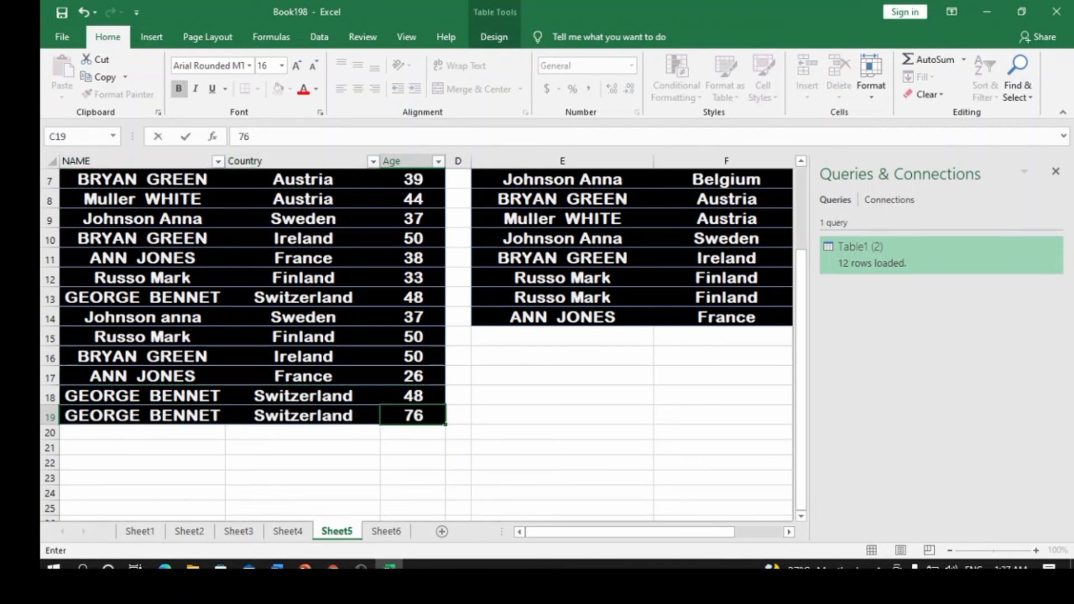
left_click(514, 428)
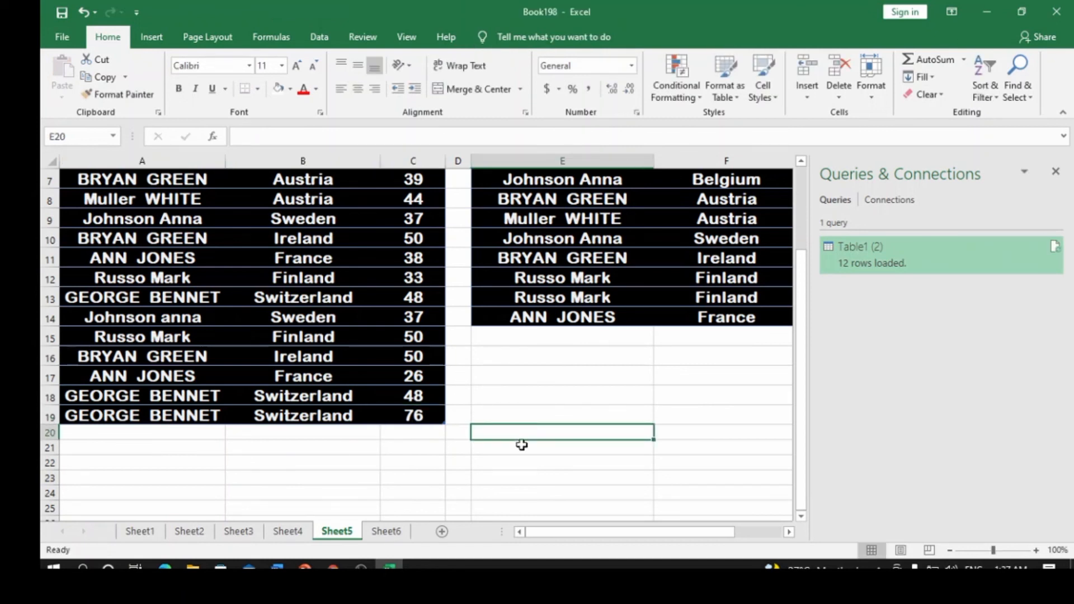
Step: Refresh the METHOD 2 query table to load the changed age row, and compare it with the METHOD 1 table
left_click(590, 342)
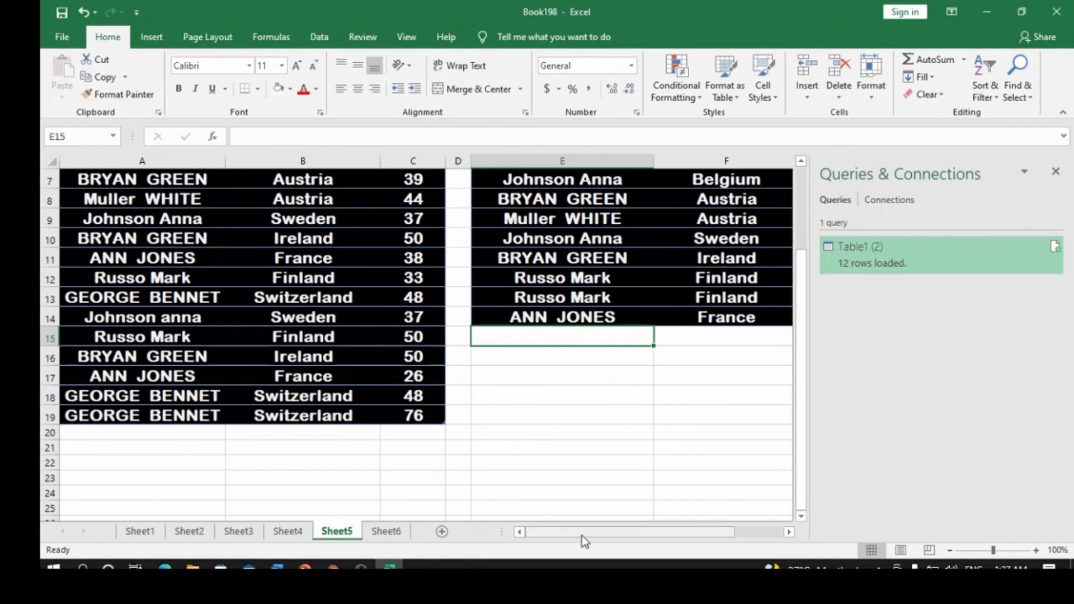
left_click_drag(643, 532, 737, 526)
left_click(681, 333)
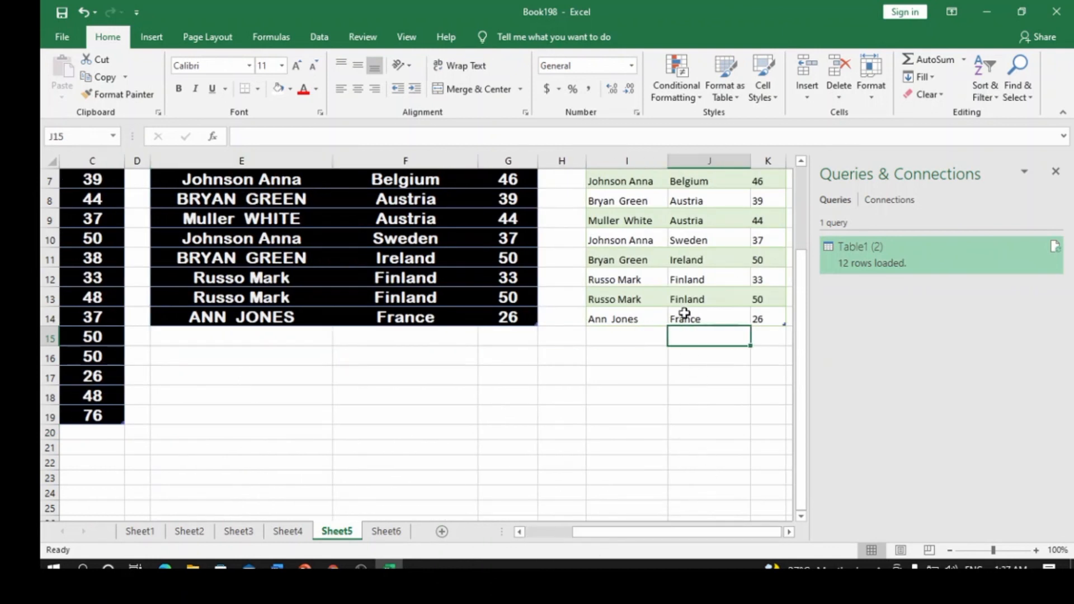
left_click(685, 317)
right_click(686, 313)
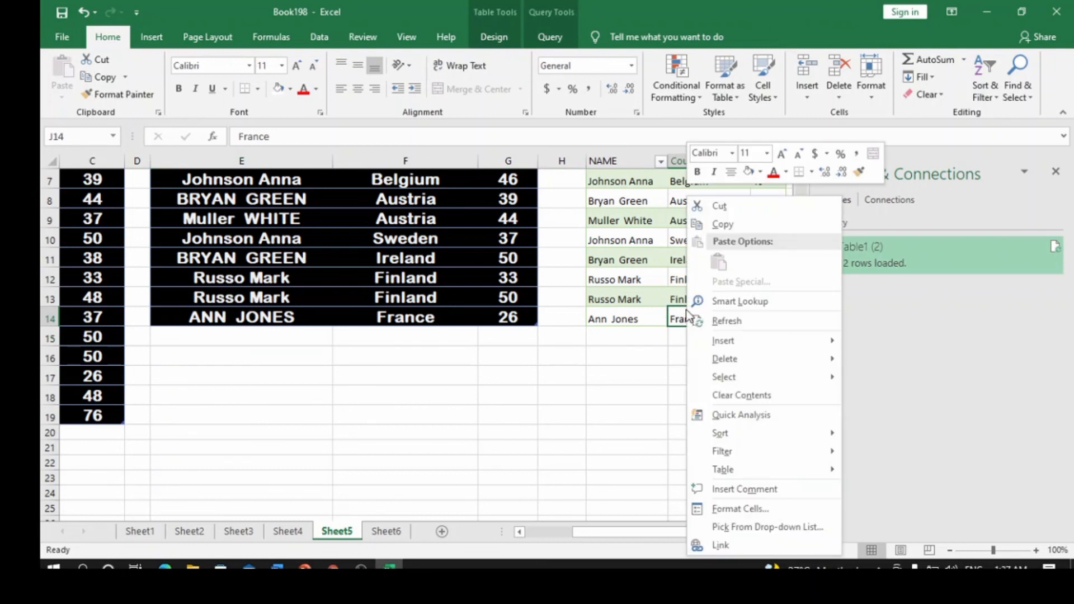
left_click(718, 320)
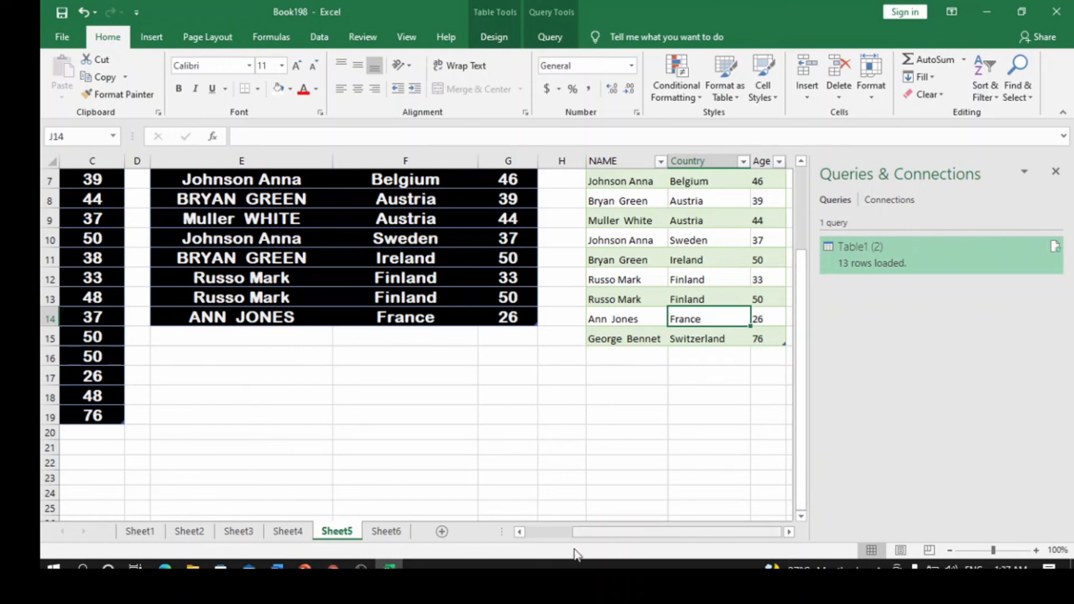
mouse_move(618, 528)
left_mouse_down()
mouse_move(539, 539)
mouse_move(612, 533)
left_mouse_up()
scroll(621, 526, "up", 2)
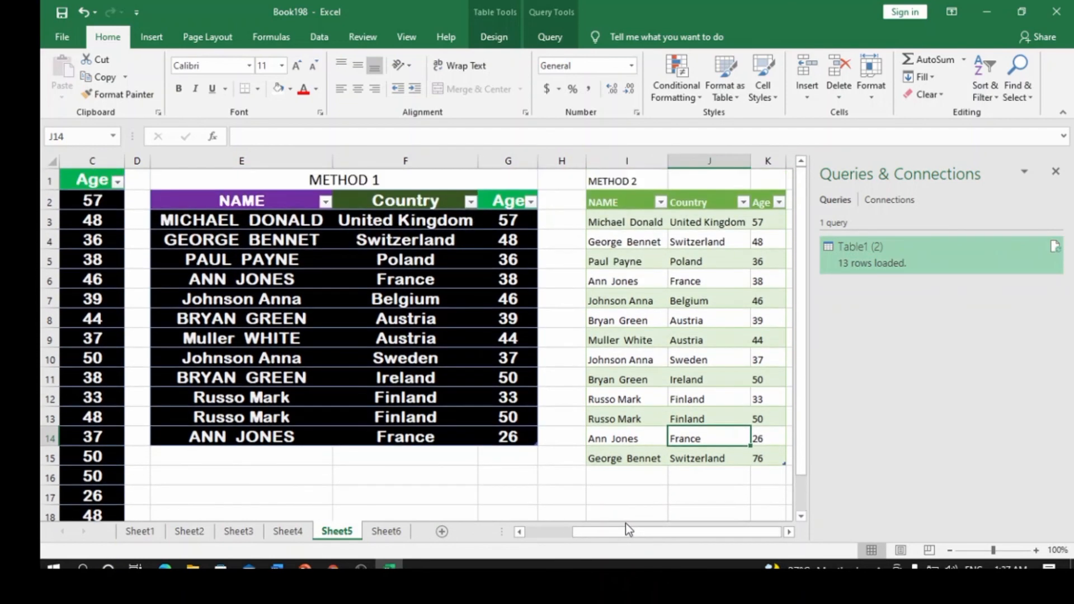